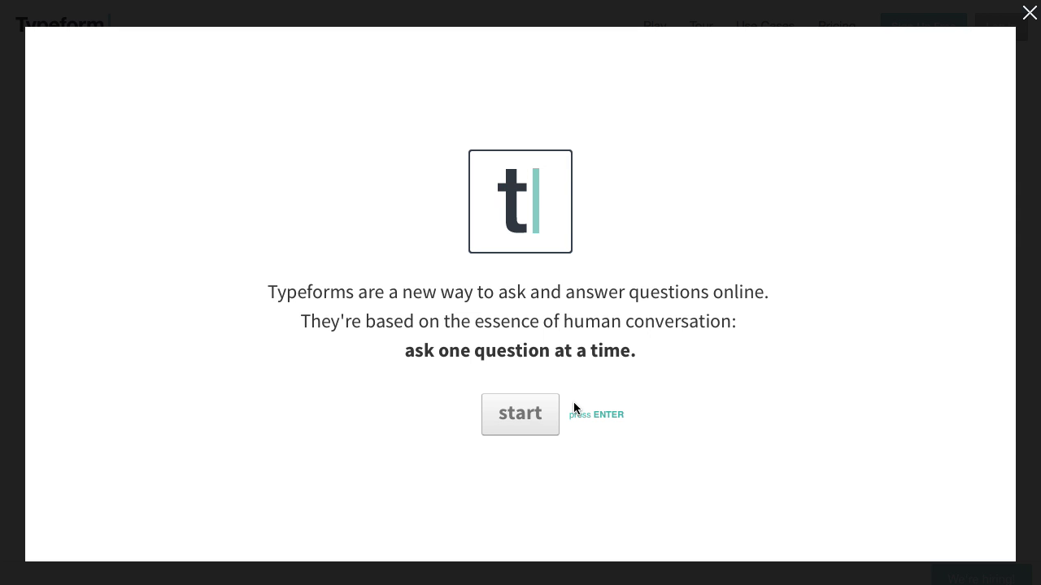
- Start the demo typeform and answer the first-thing-in-the-morning question with Check Twitter, continuing past its reply
click(534, 426)
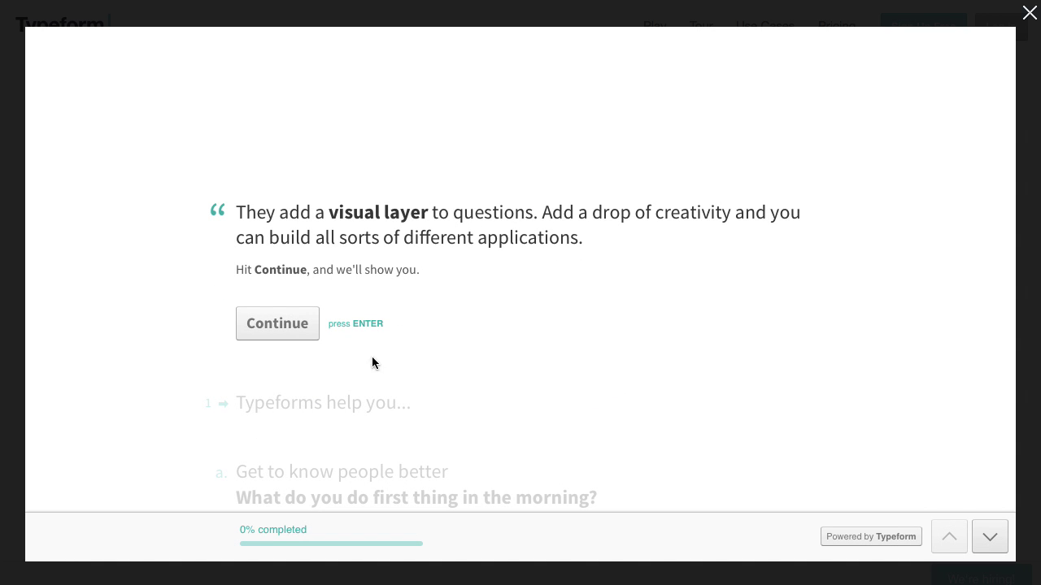
click(277, 323)
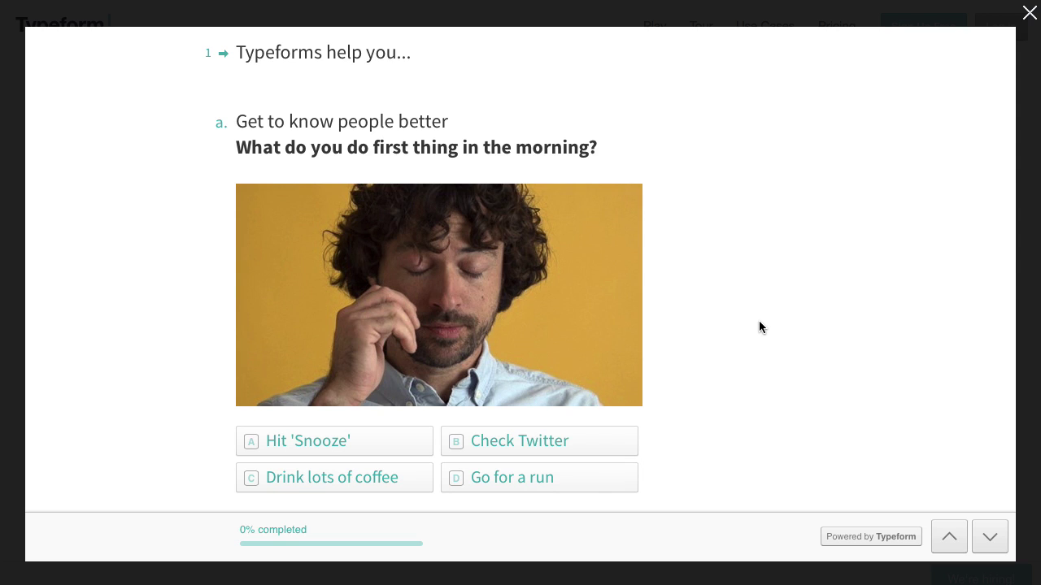
key(b)
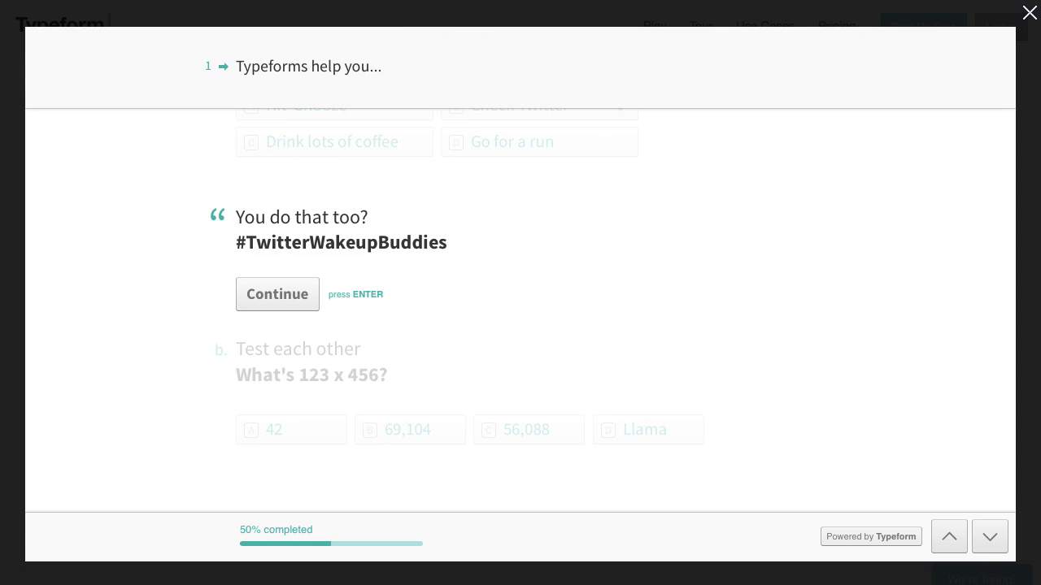
key(Return)
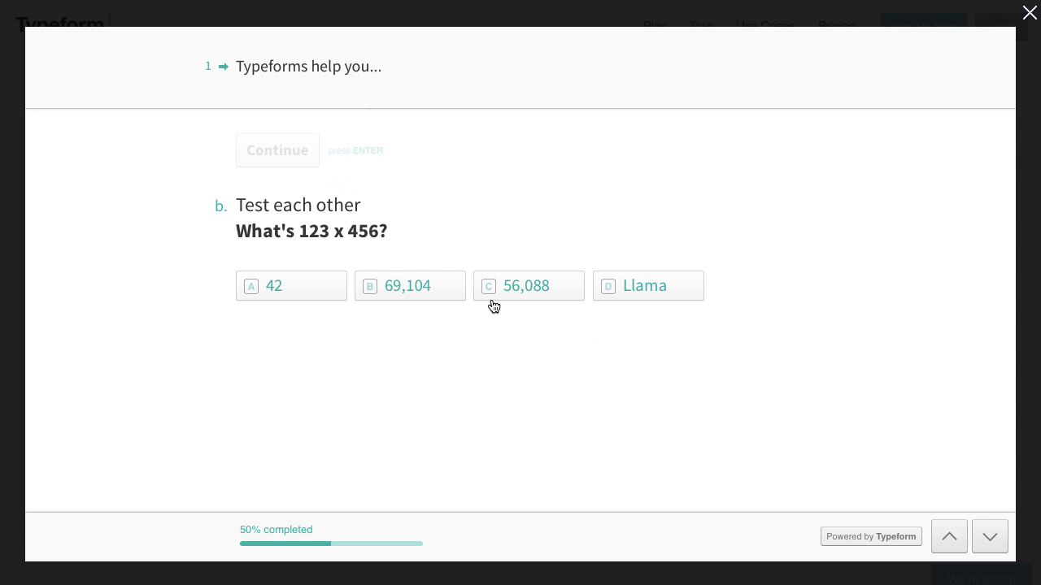
- Answer the 123 x 456 question with 42, retry it with 56,088, and continue to the shoe question
click(326, 294)
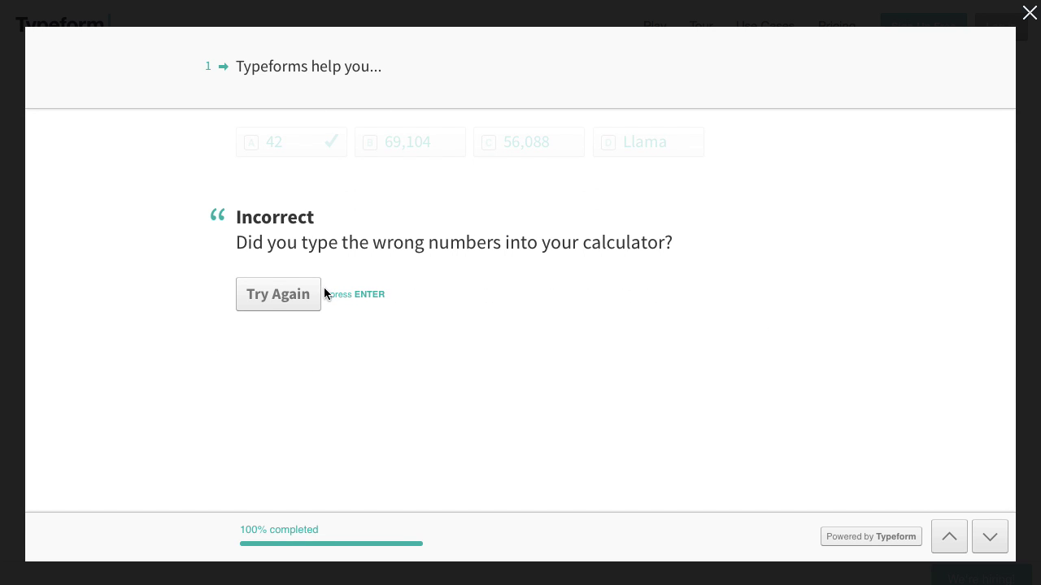
click(295, 296)
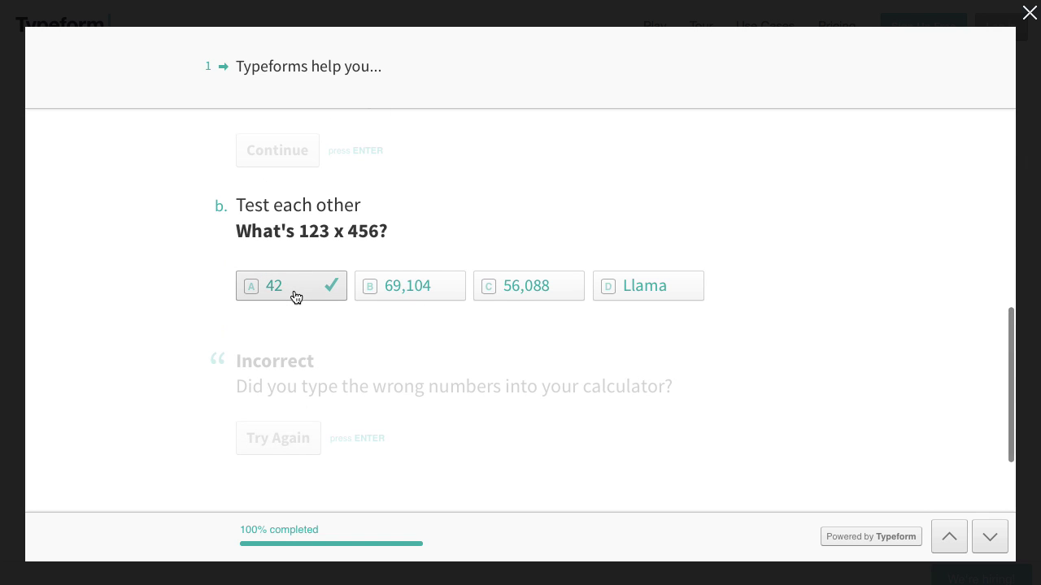
click(534, 293)
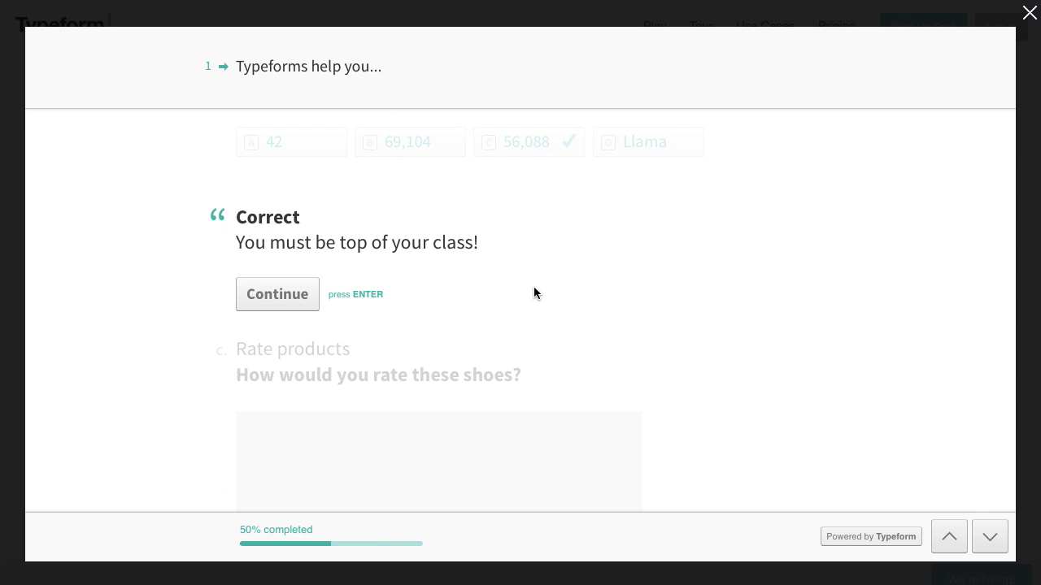
click(290, 309)
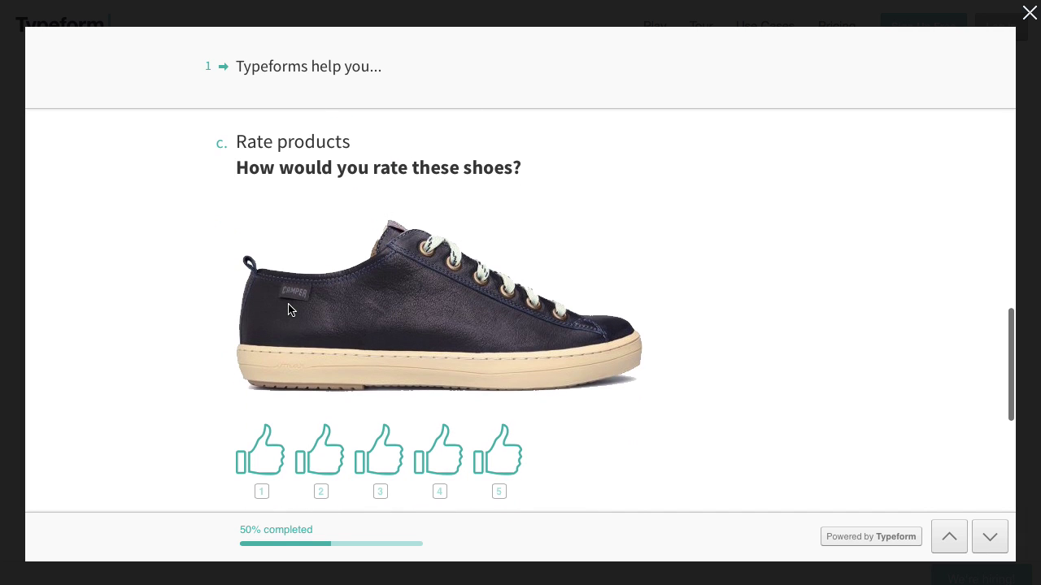
- Rate the shoes 4 and choose Shades for the face, continuing past the reply to the email question
click(454, 453)
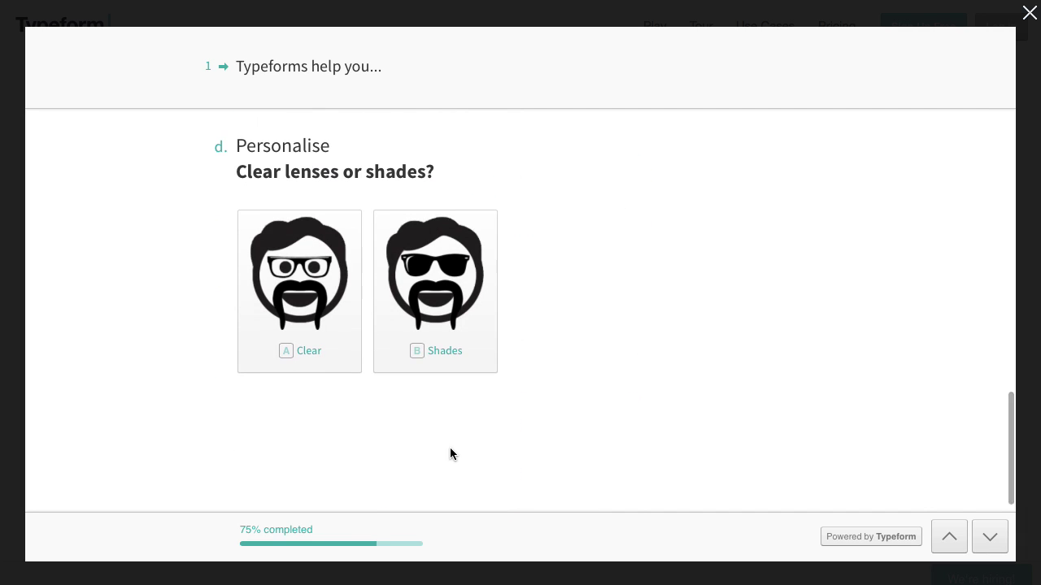
click(474, 333)
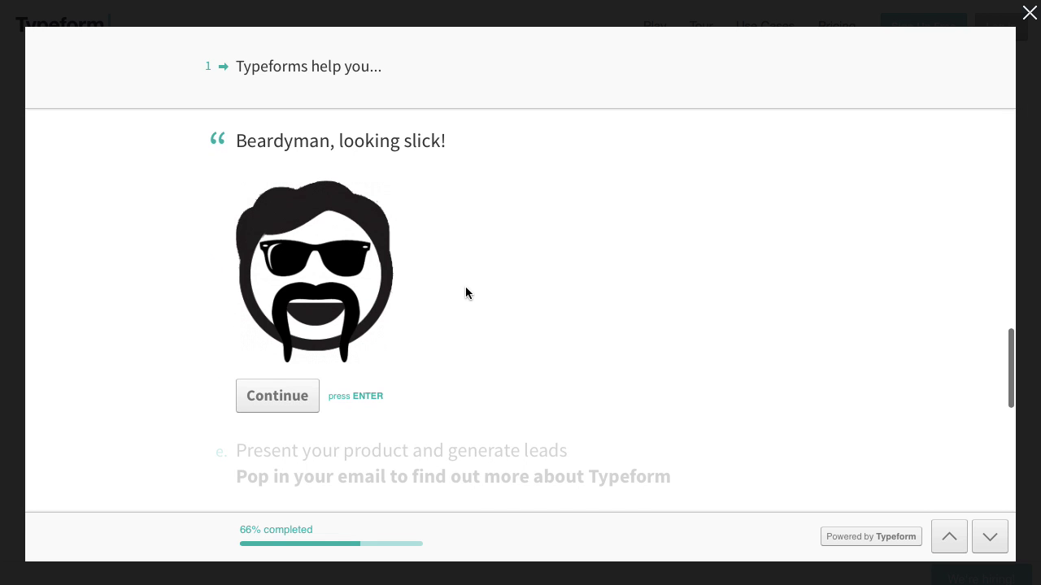
click(285, 393)
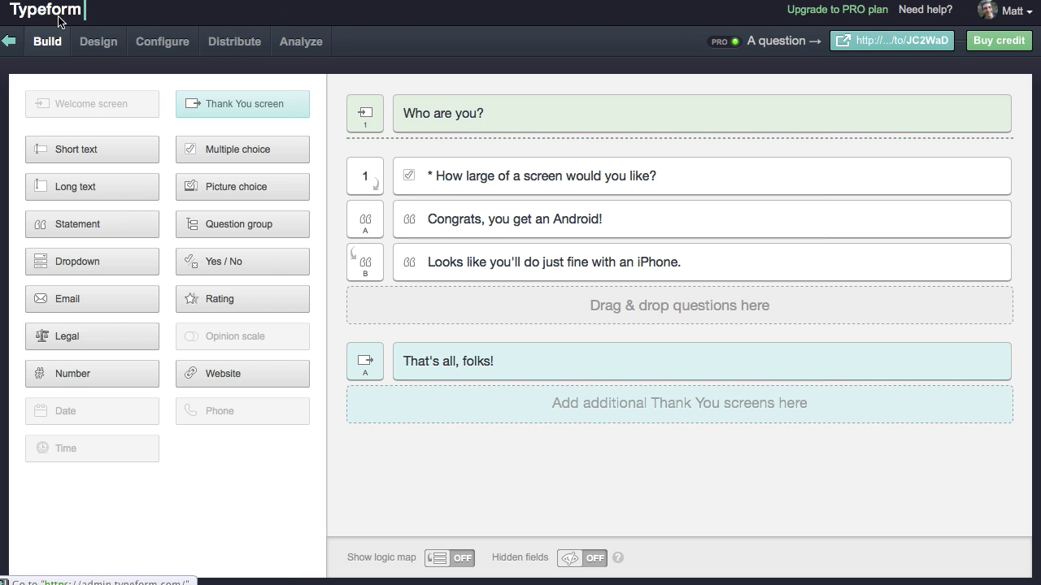
- Create a new typeform named "droid versus iphone" in English with Pro features from the My typeforms overview
click(58, 21)
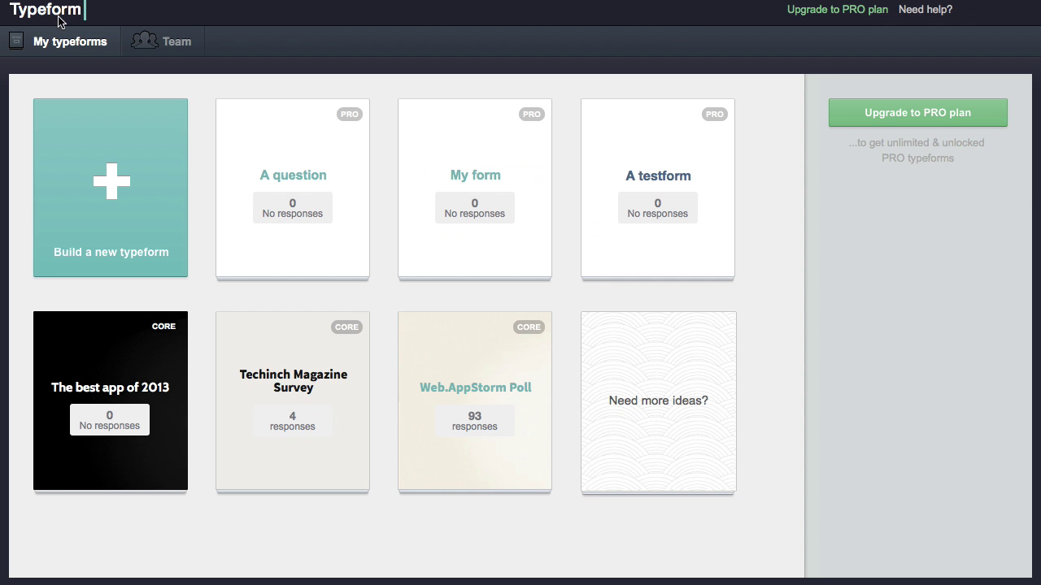
click(118, 160)
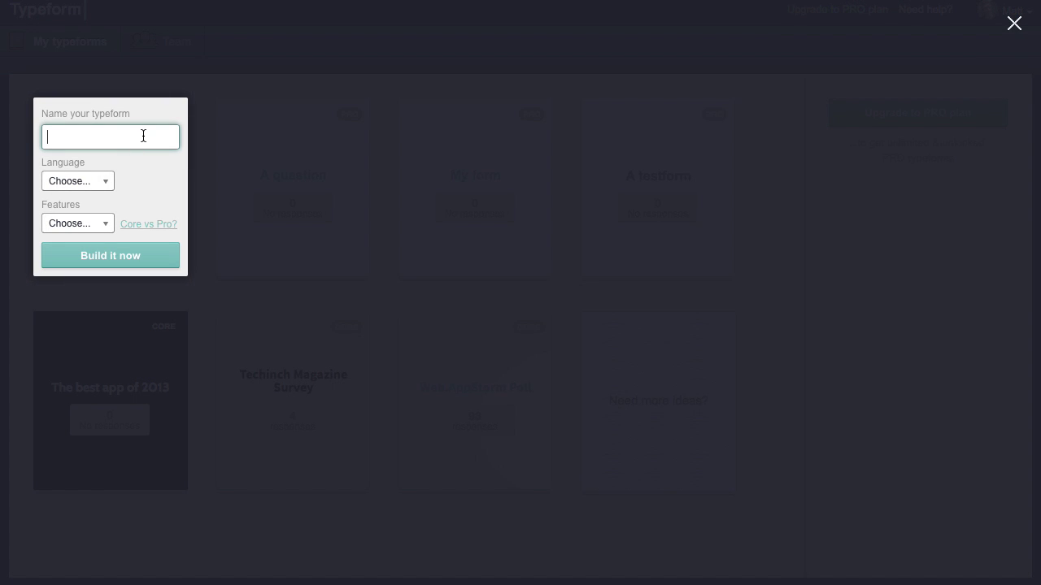
text(droid versus iphone)
click(105, 188)
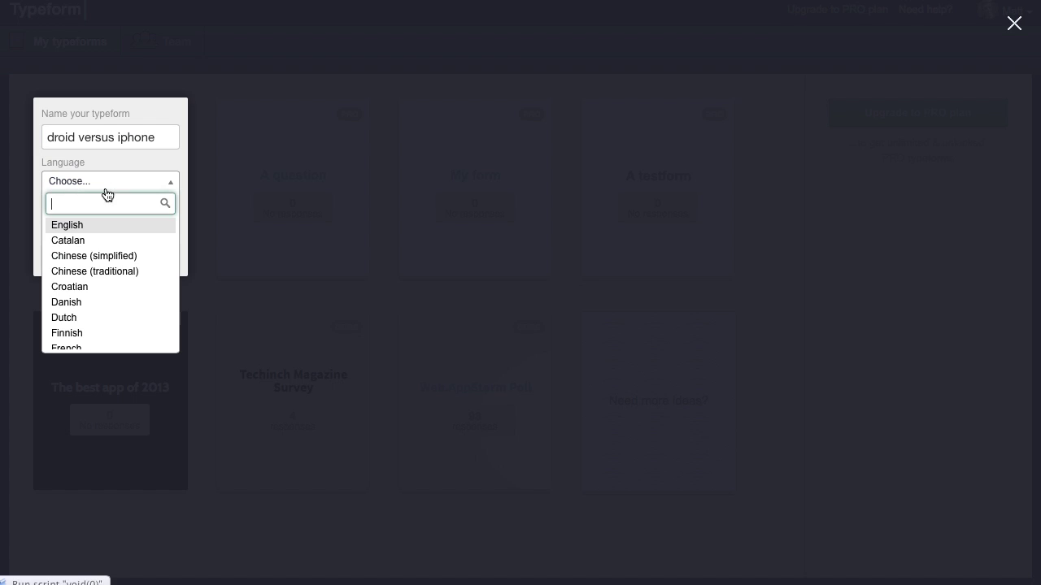
click(107, 228)
click(105, 226)
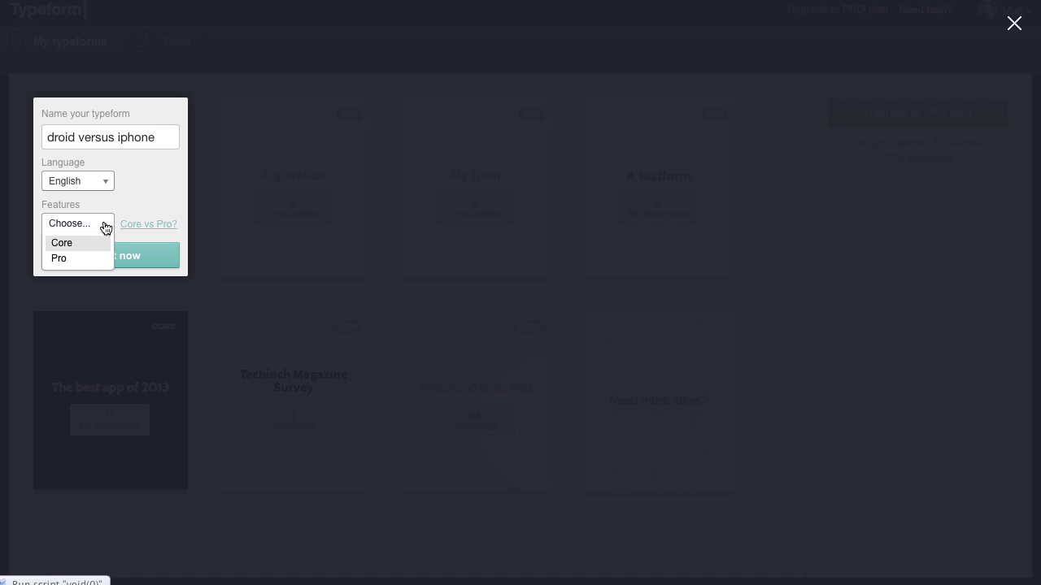
click(76, 259)
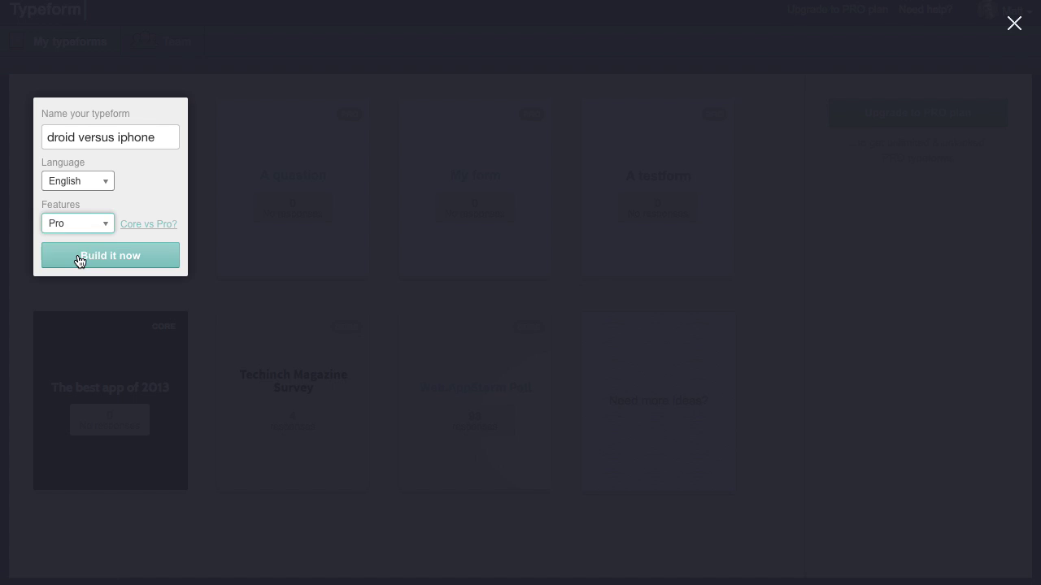
click(155, 260)
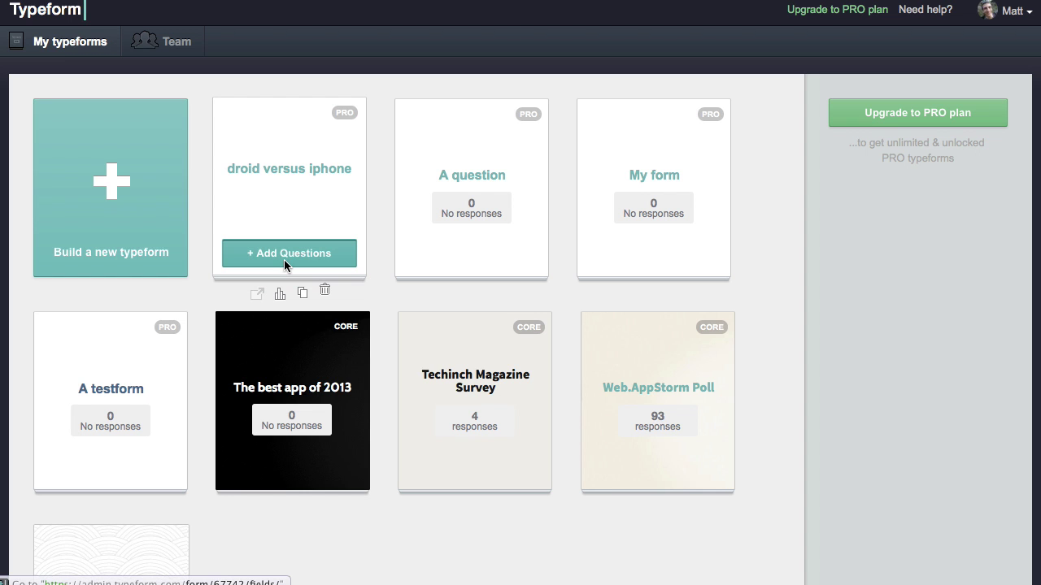
- Add a welcome screen to the droid versus iphone typeform and upload the mobileOSpoll image to it
click(284, 260)
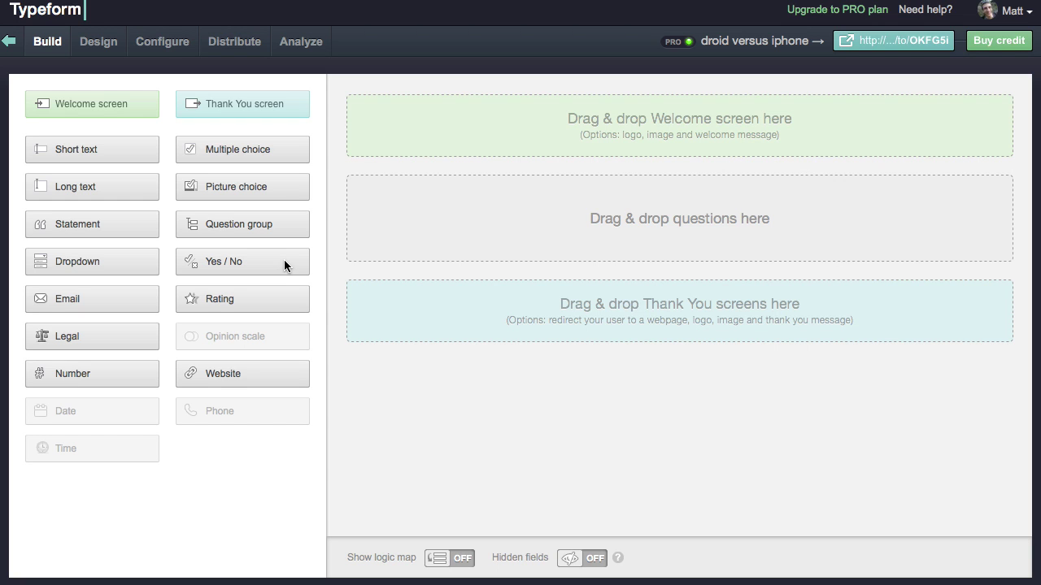
drag(121, 105, 489, 132)
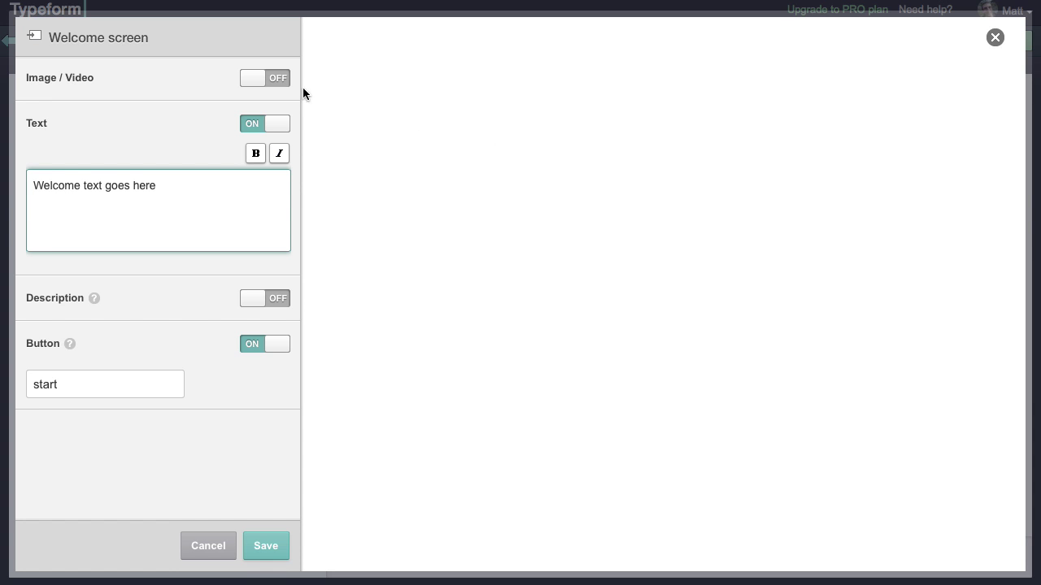
click(273, 86)
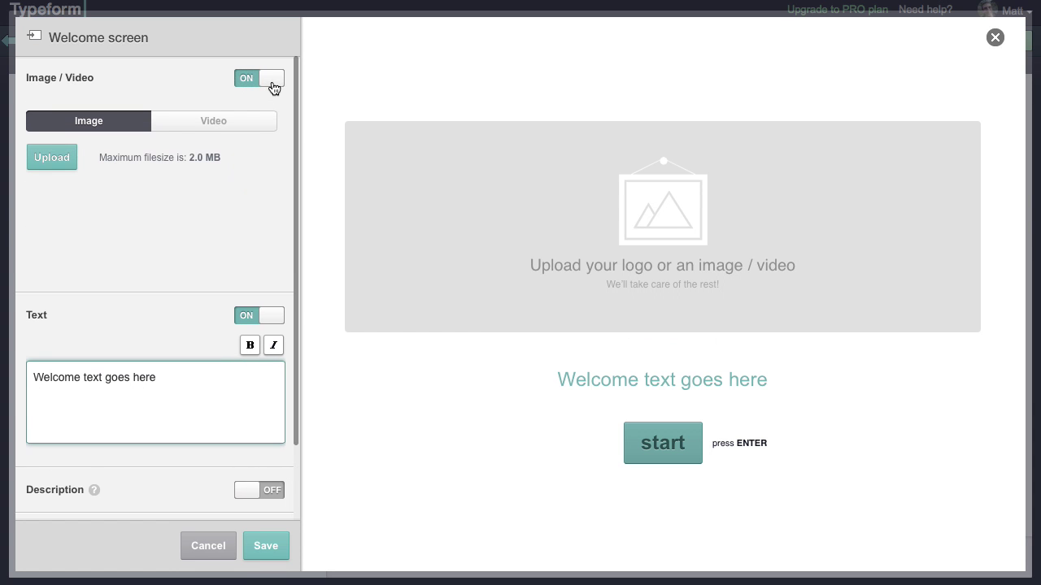
click(50, 159)
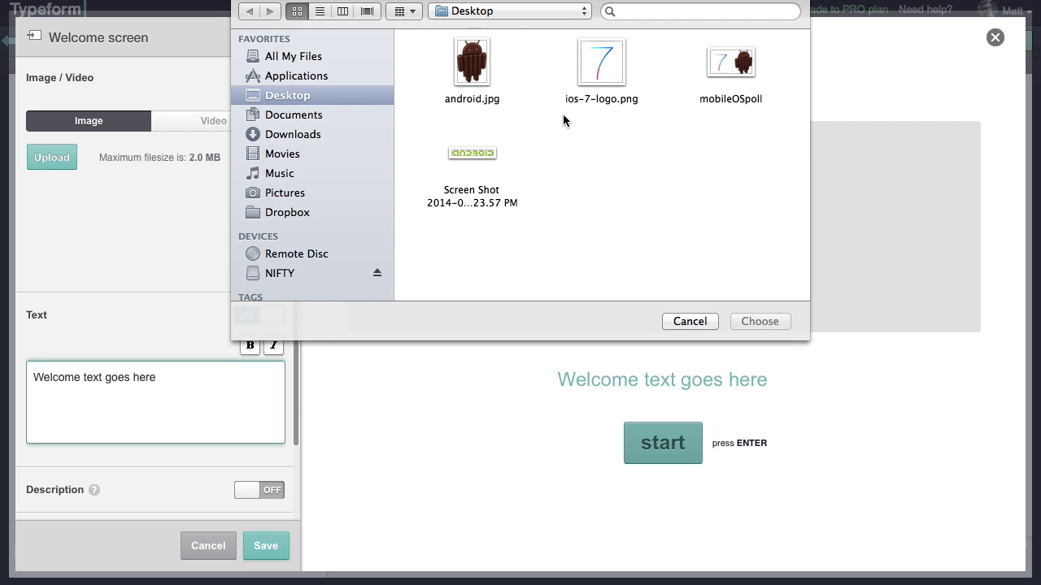
double_click(729, 65)
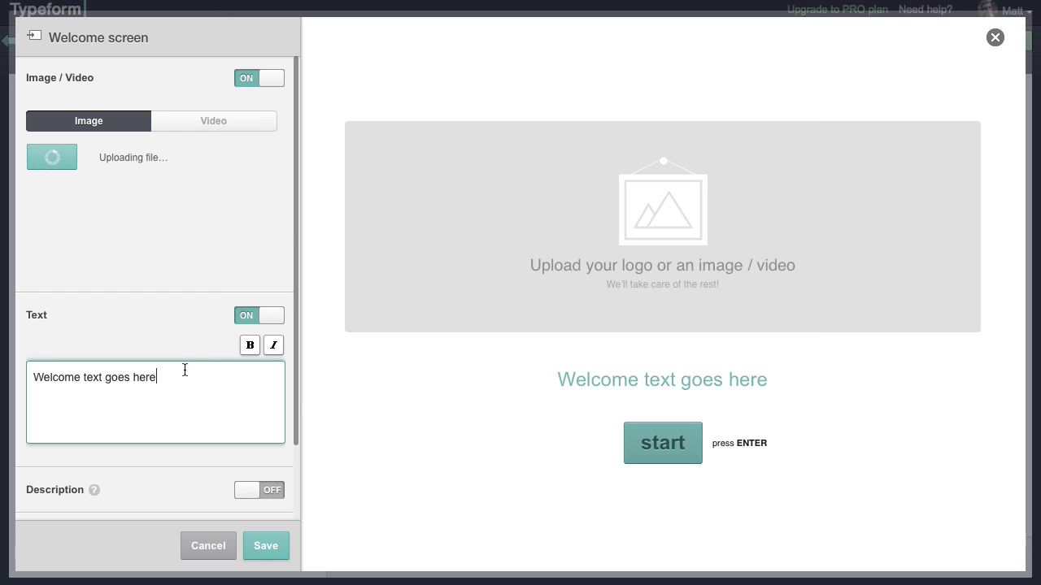
- Replace the welcome screen's placeholder text with "Should you buy an iPhone or an Android phone?"
key(super+a)
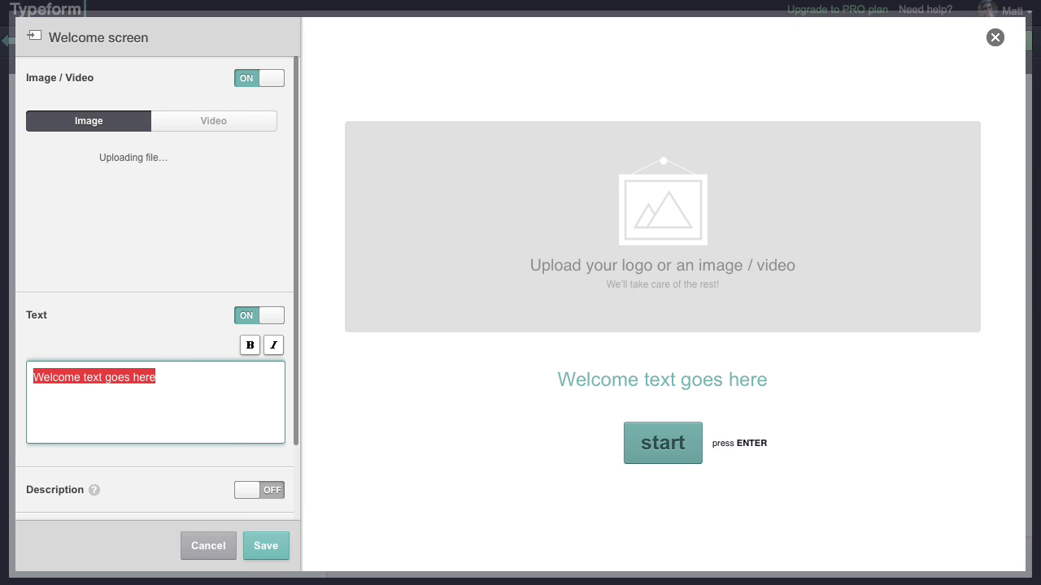
text(Should you )
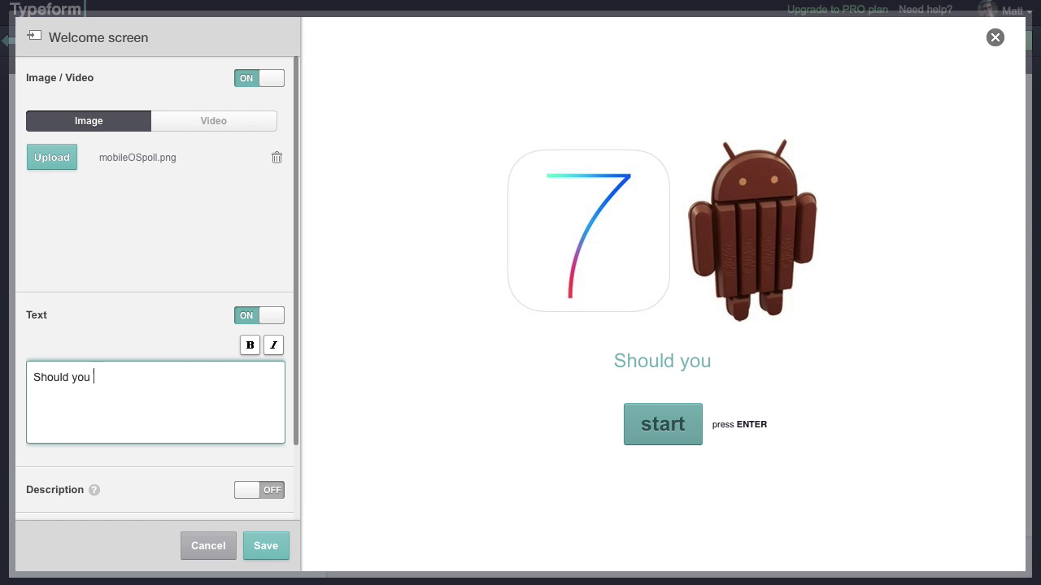
text(buy an iPhone )
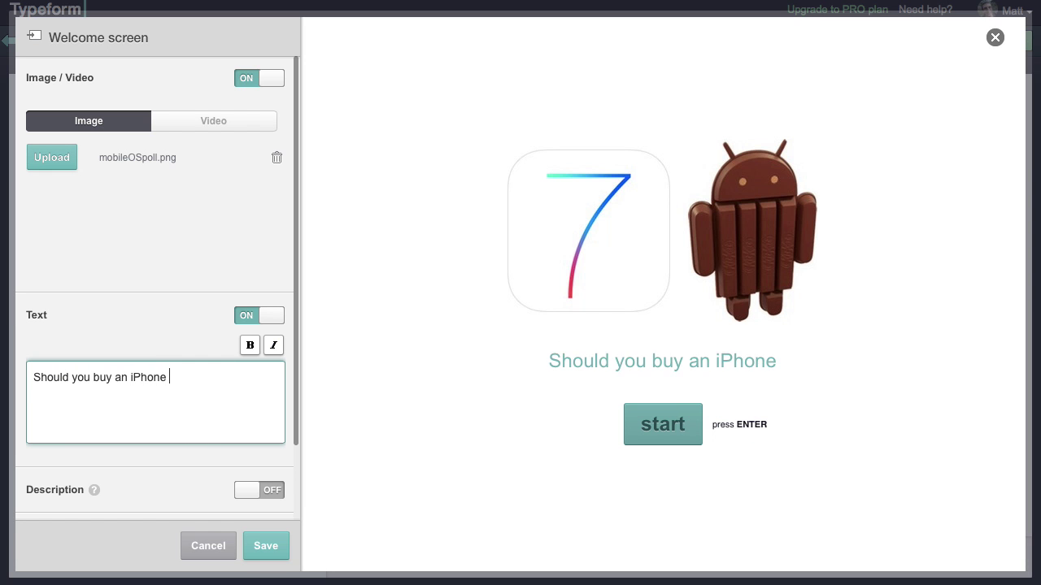
text(or an And)
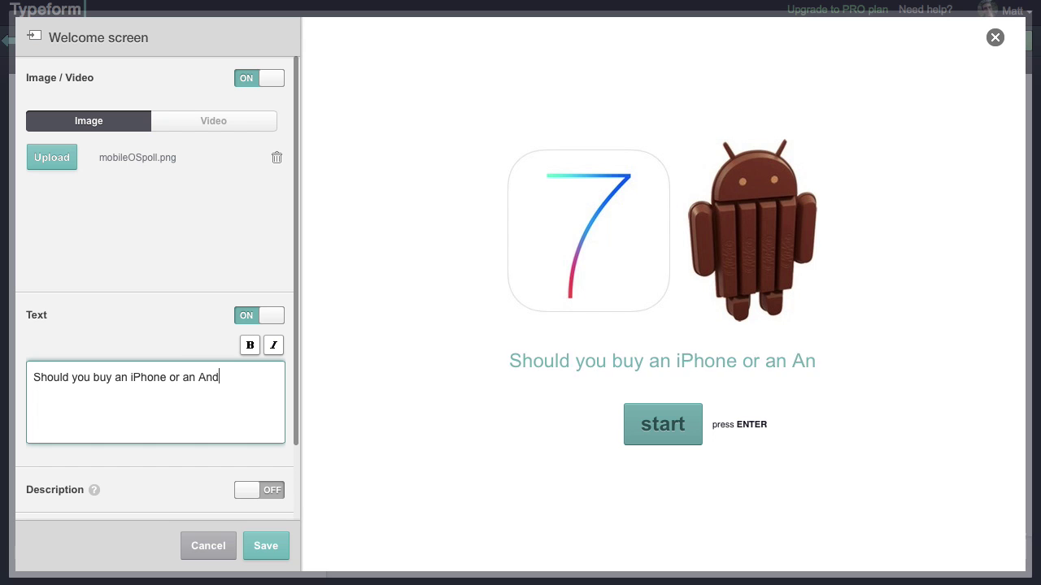
text(roid phone?)
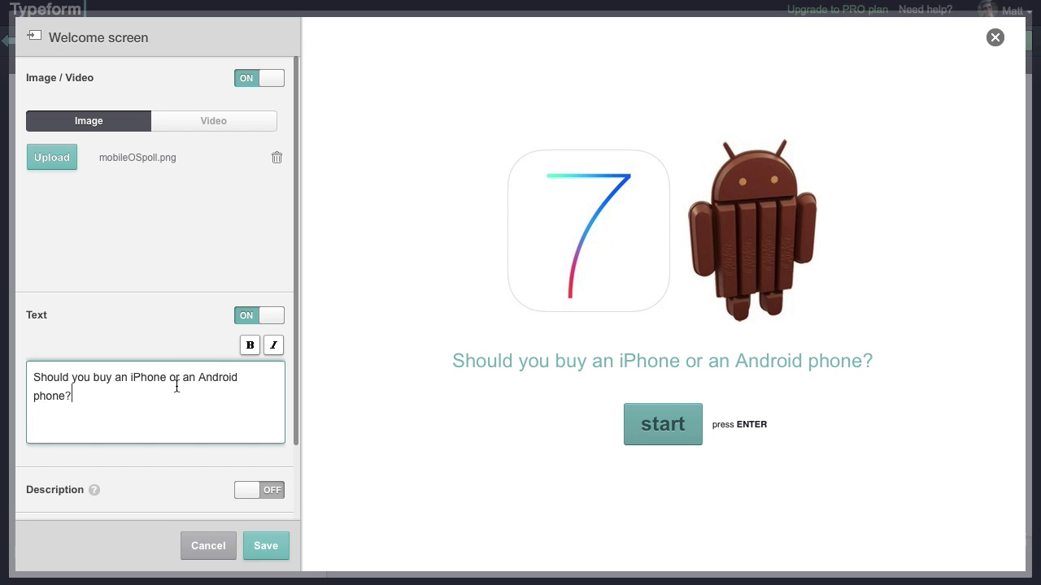
- Italicize the words "iPhone" and "Android" in the welcome text
double_click(147, 378)
key(ctrl+i)
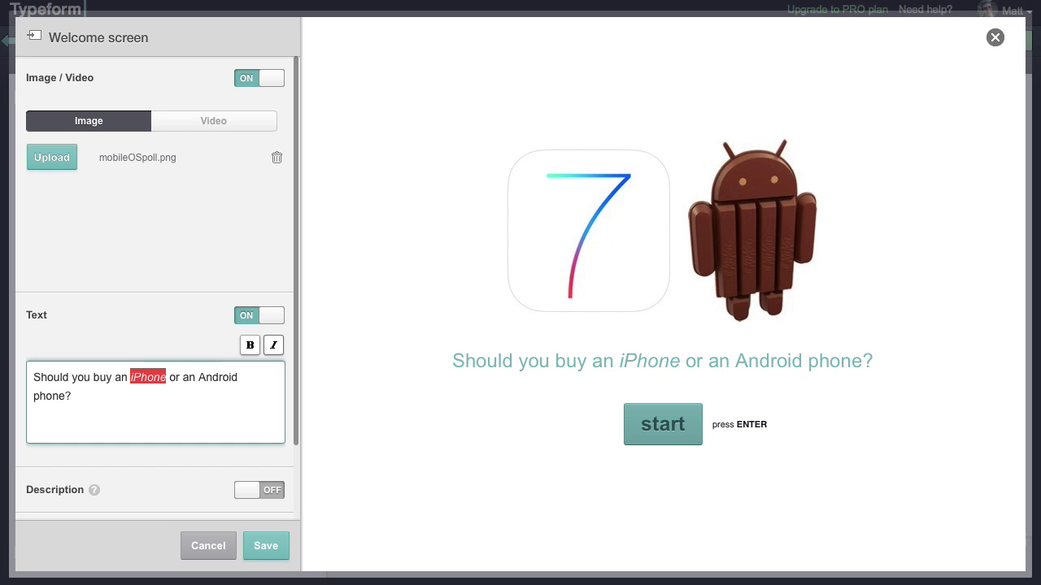
double_click(226, 377)
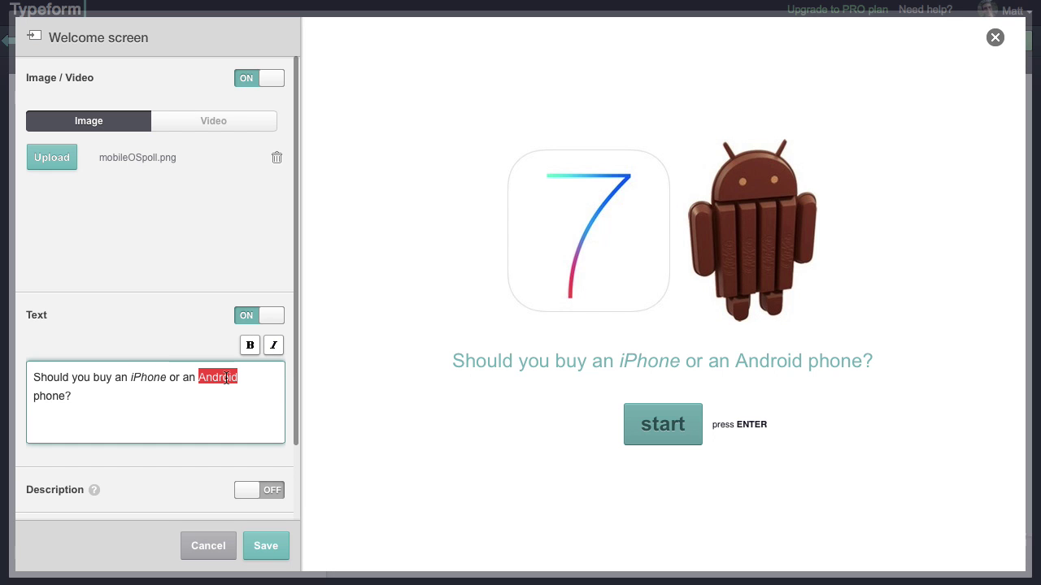
click(278, 355)
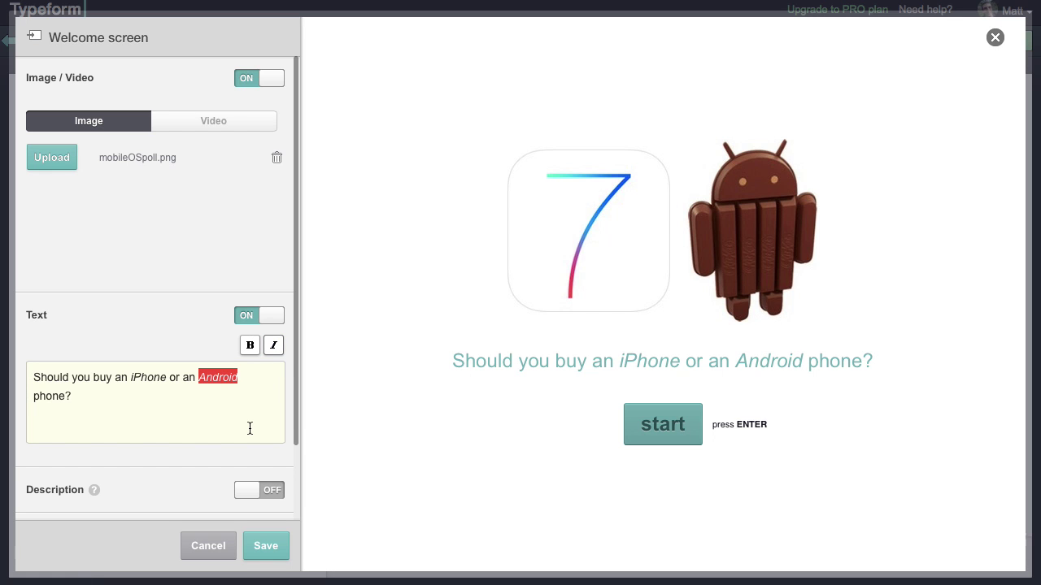
- Enable the welcome screen's description and enter "here's a chance..." as its text
scroll(297, 430, down, 1)
scroll(247, 399, up, 1)
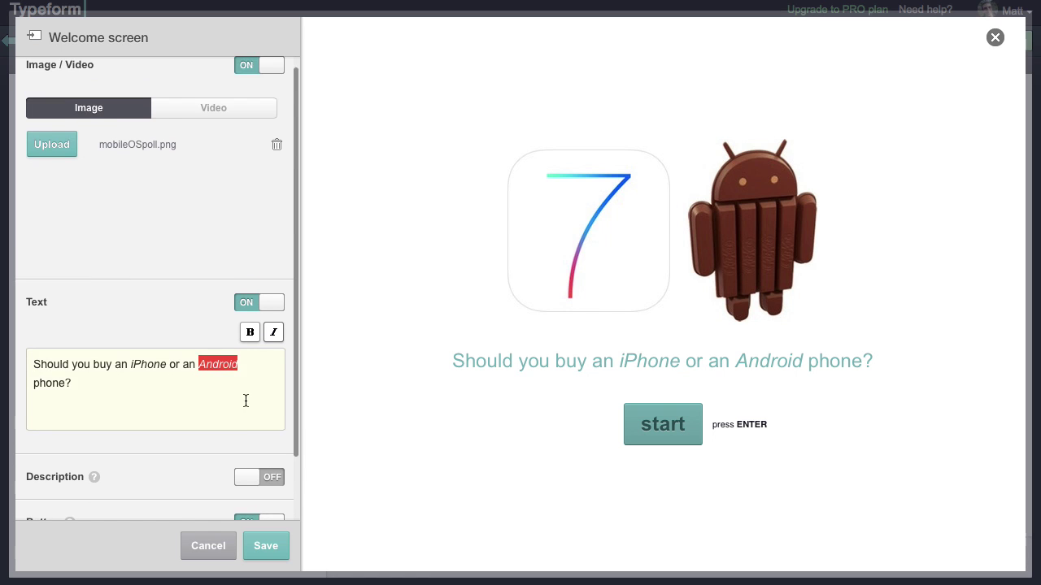
scroll(279, 486, down, 1)
scroll(280, 485, down, 1)
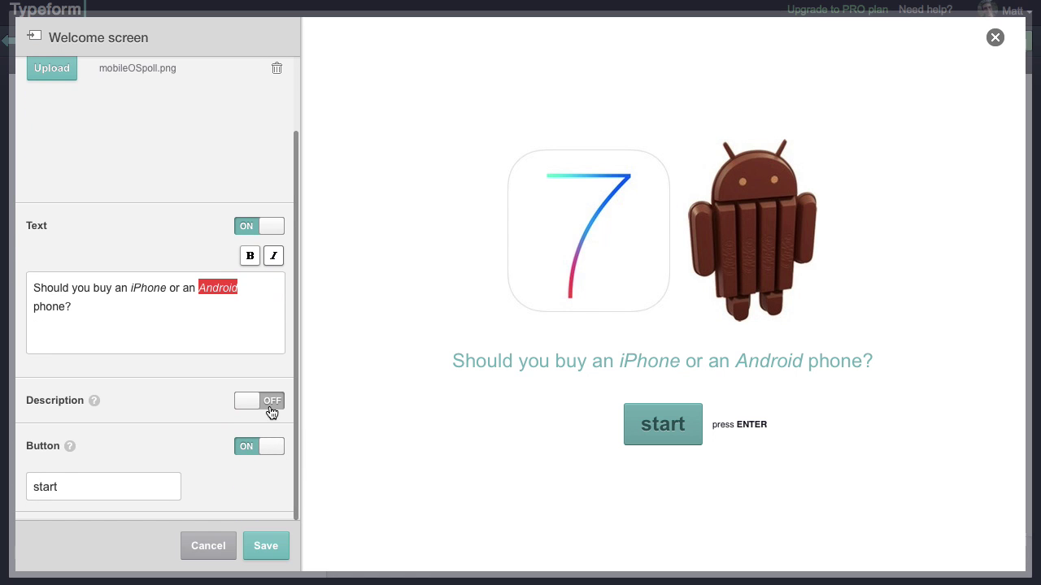
click(272, 401)
click(220, 472)
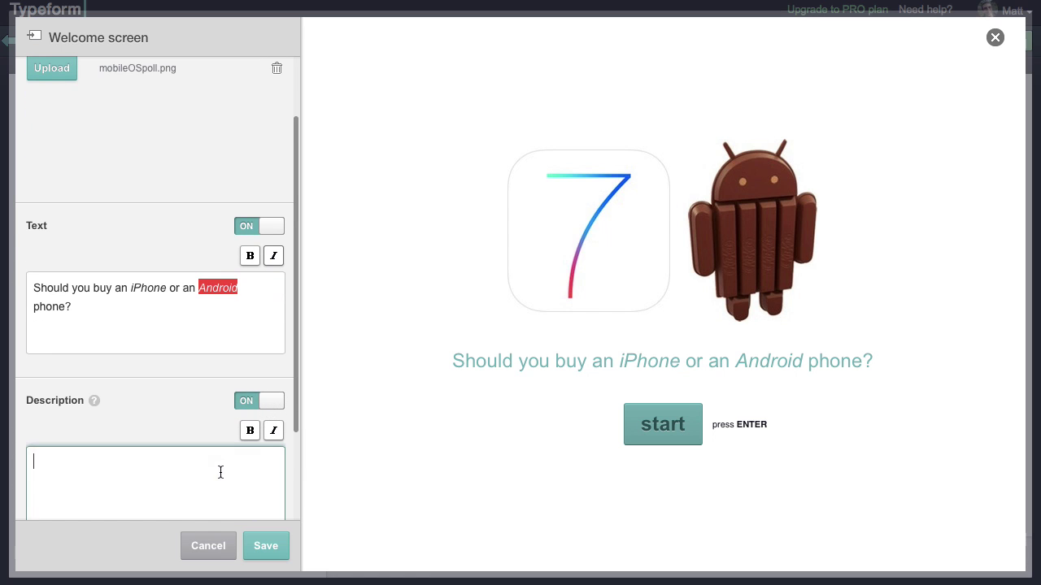
text(here's )
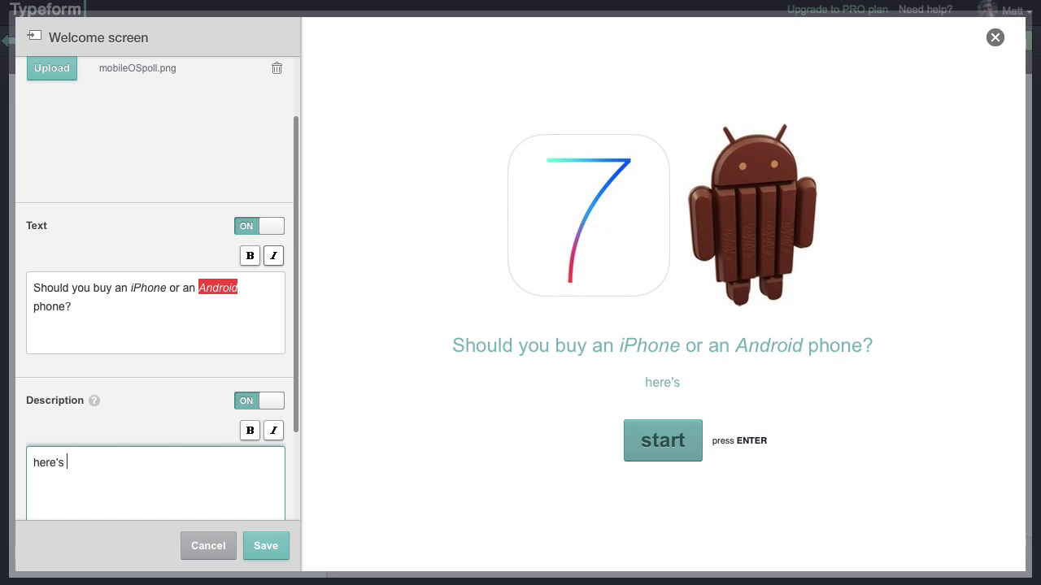
text(a chance...)
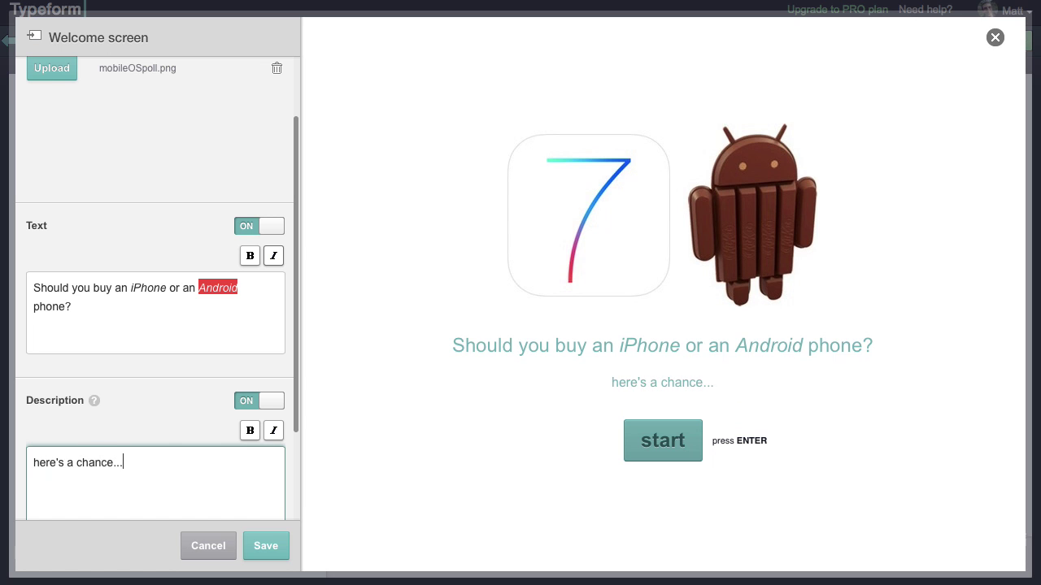
- Turn off the welcome screen's description and set its button label to "Let's get started!", saving the screen
click(279, 411)
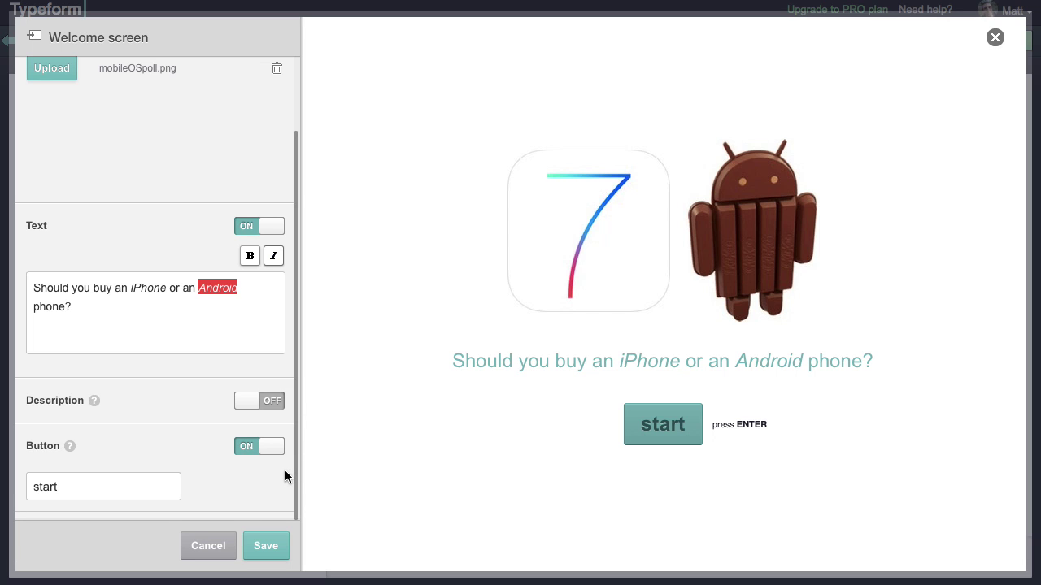
double_click(102, 486)
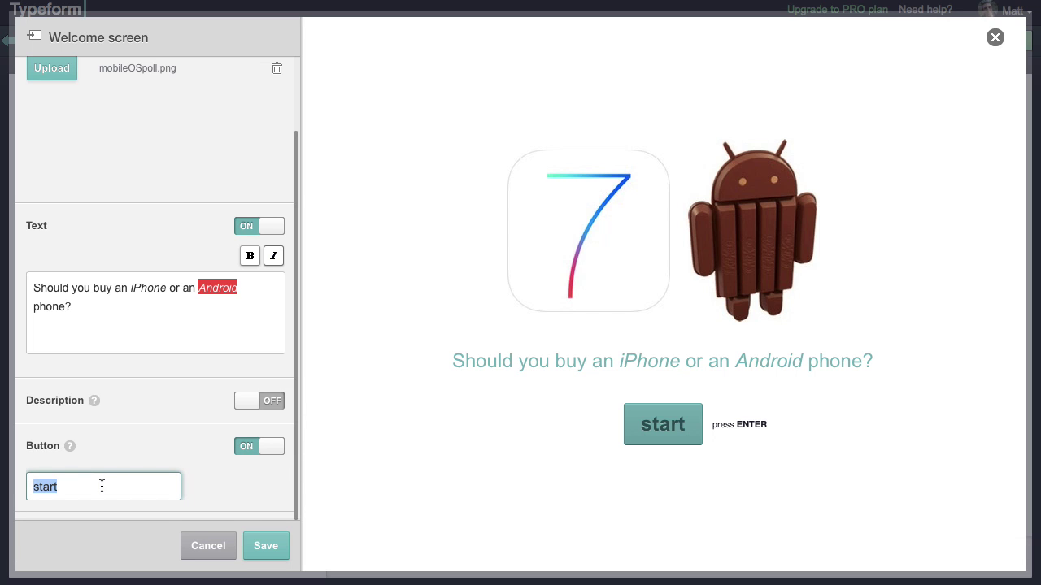
text(Let's get s)
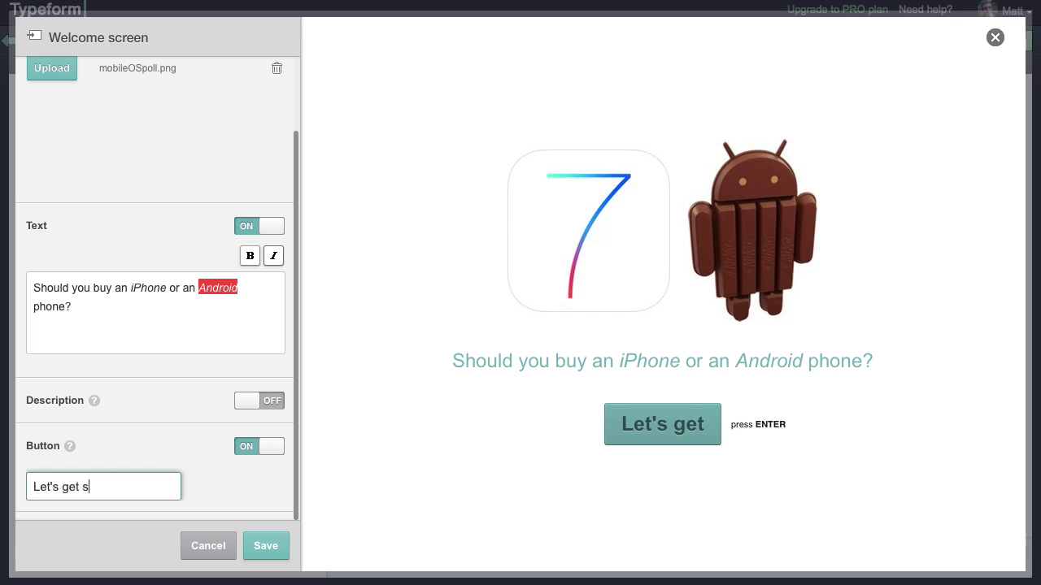
text(tarted!)
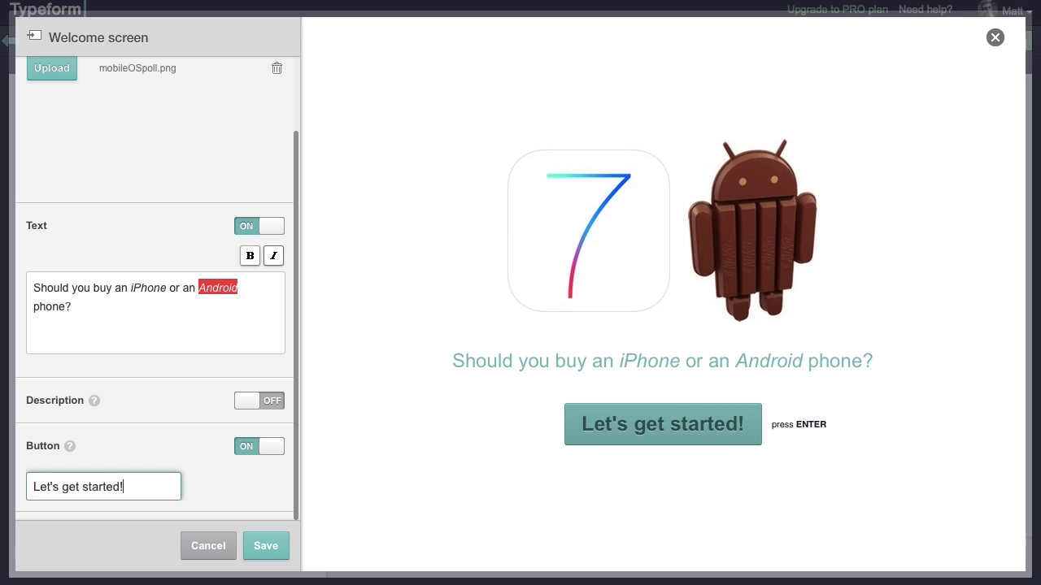
click(266, 548)
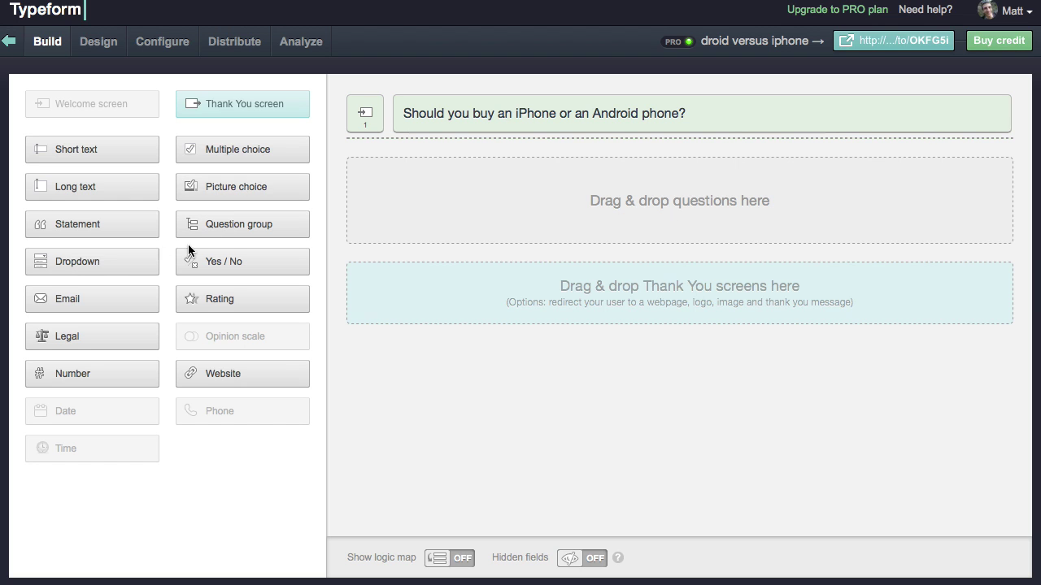
- Add a multiple choice question "What screen size would you prefer?" with the choices 4" and 5" or more, and save it
drag(252, 148, 488, 216)
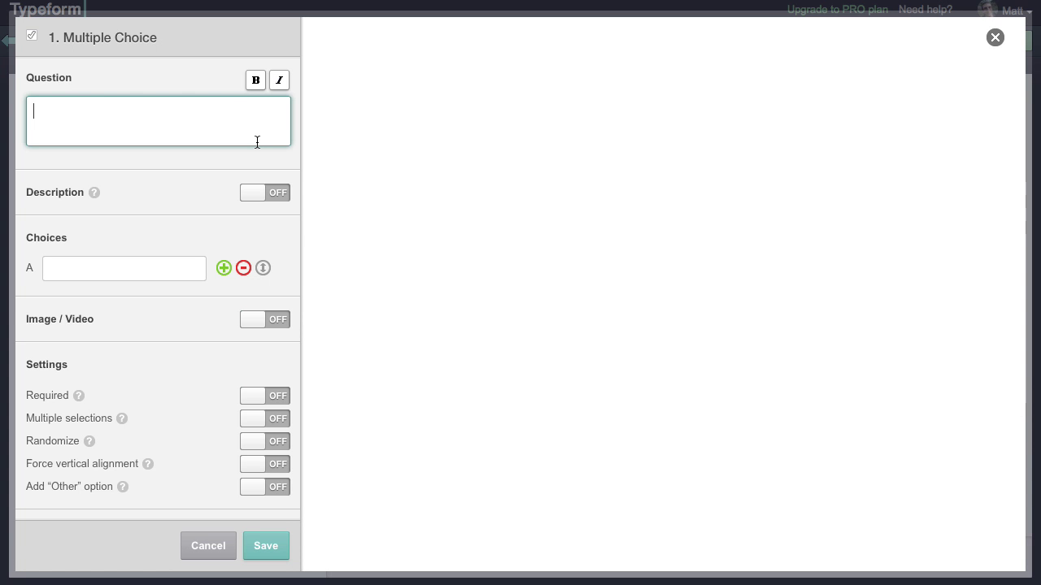
text(What screen size would you prefer?)
click(178, 269)
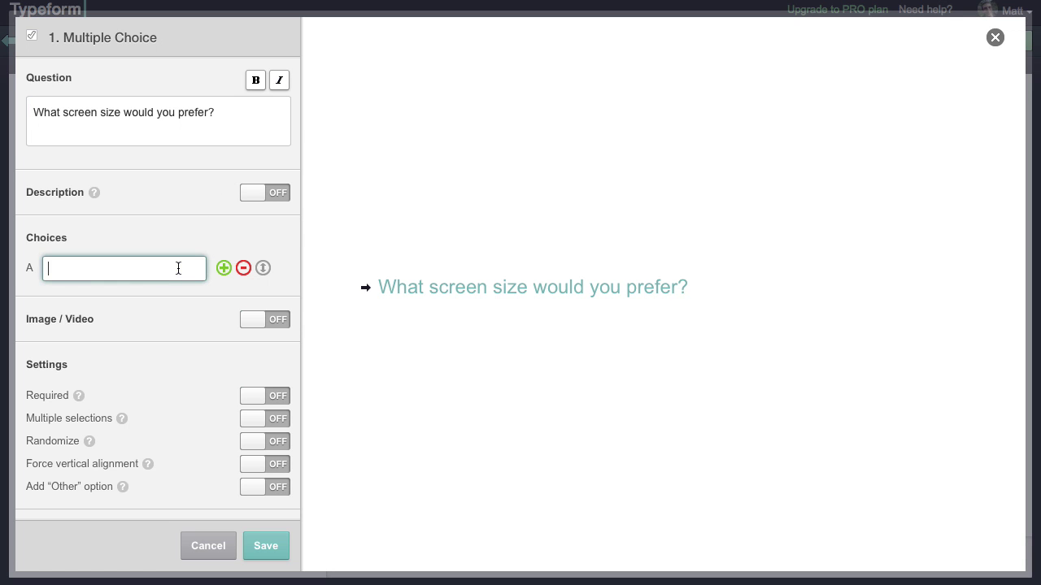
text(4")
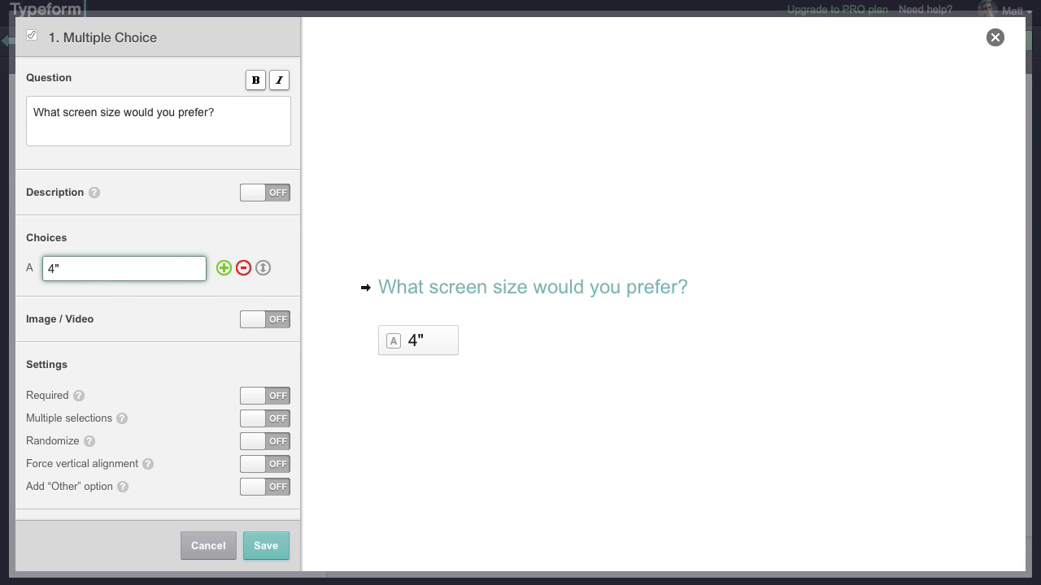
click(224, 269)
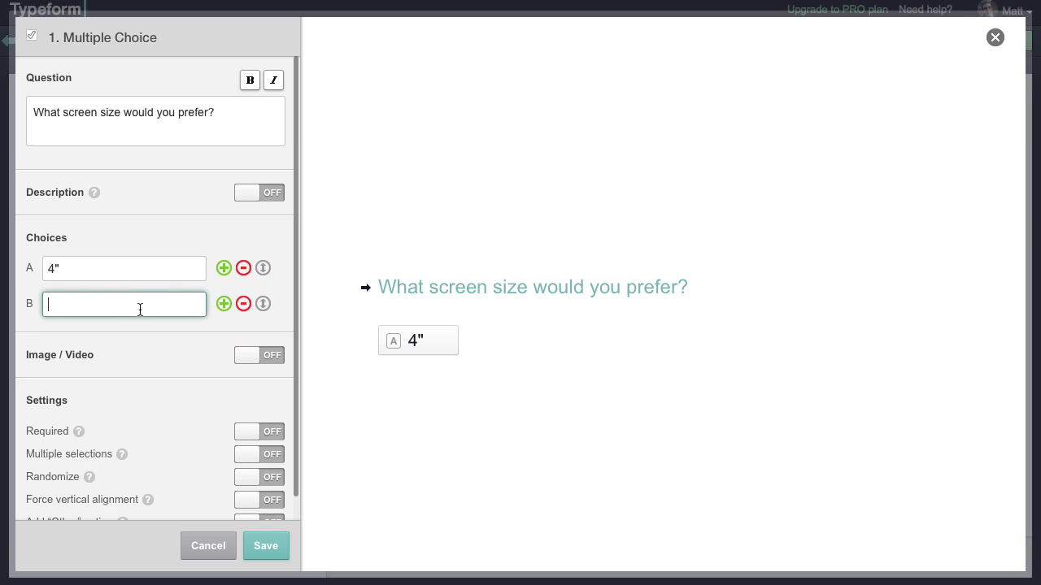
text(5")
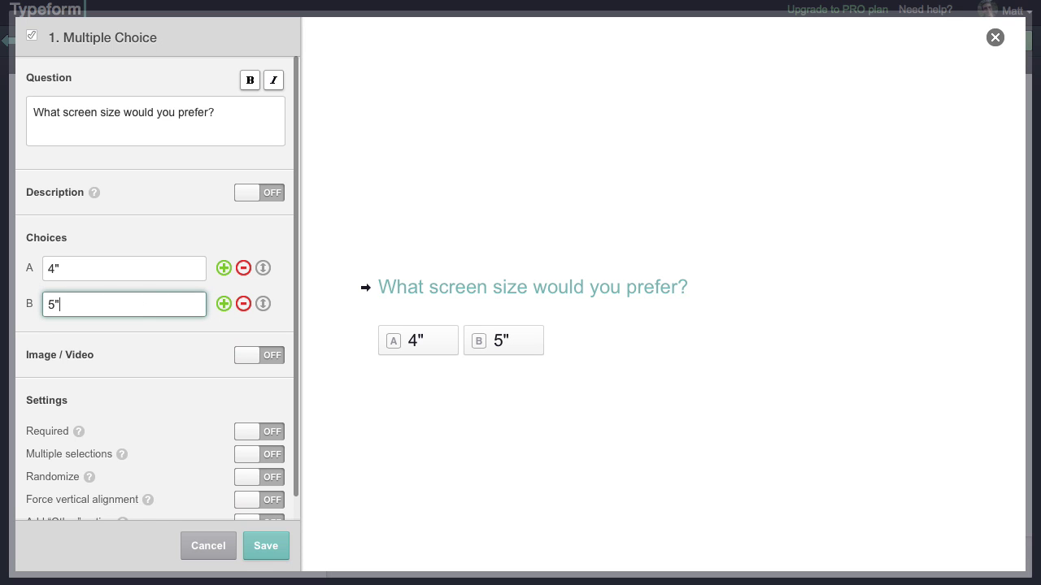
text( or more)
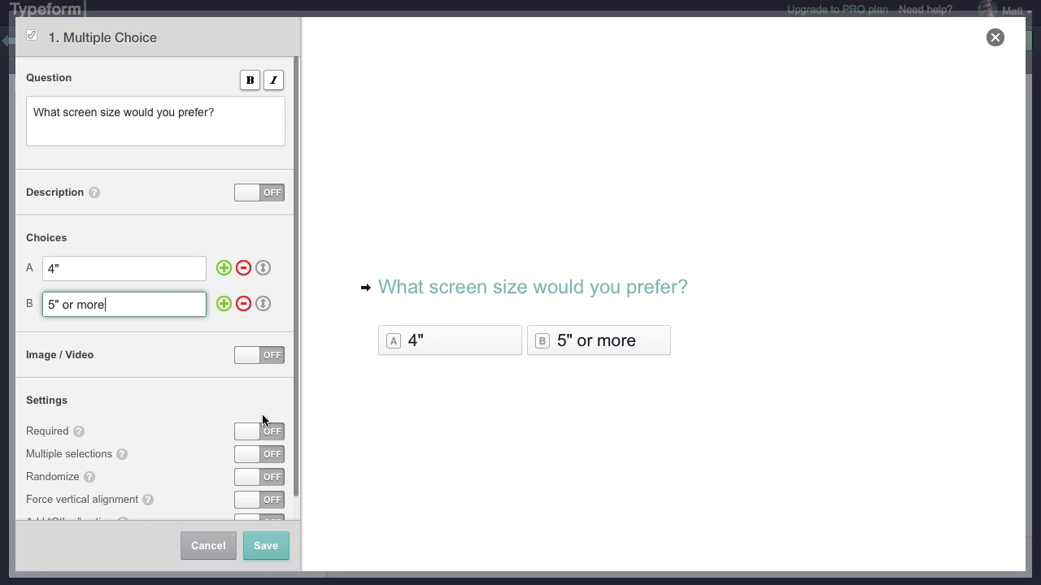
scroll(295, 434, down, 1)
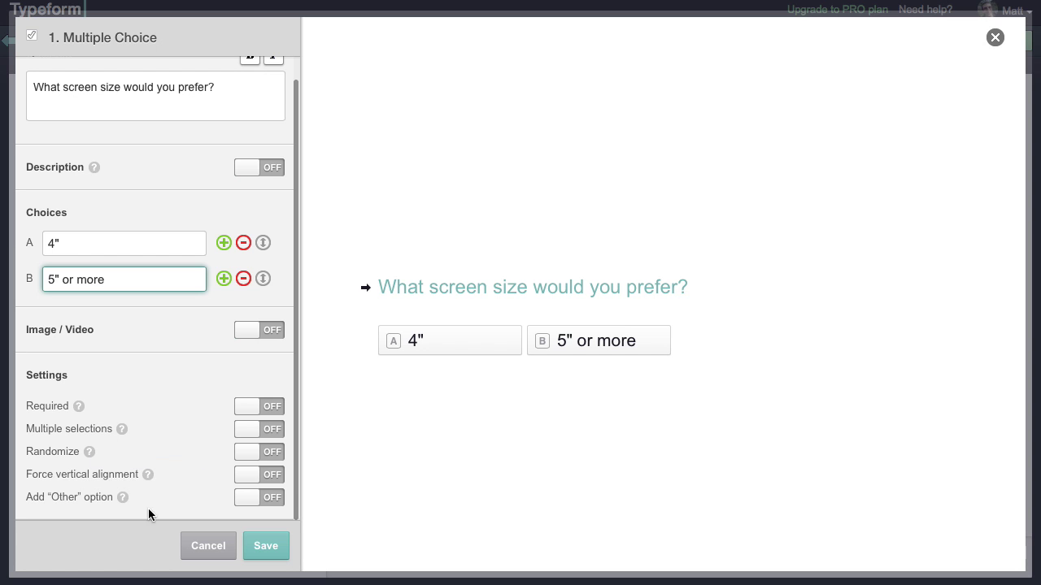
click(275, 546)
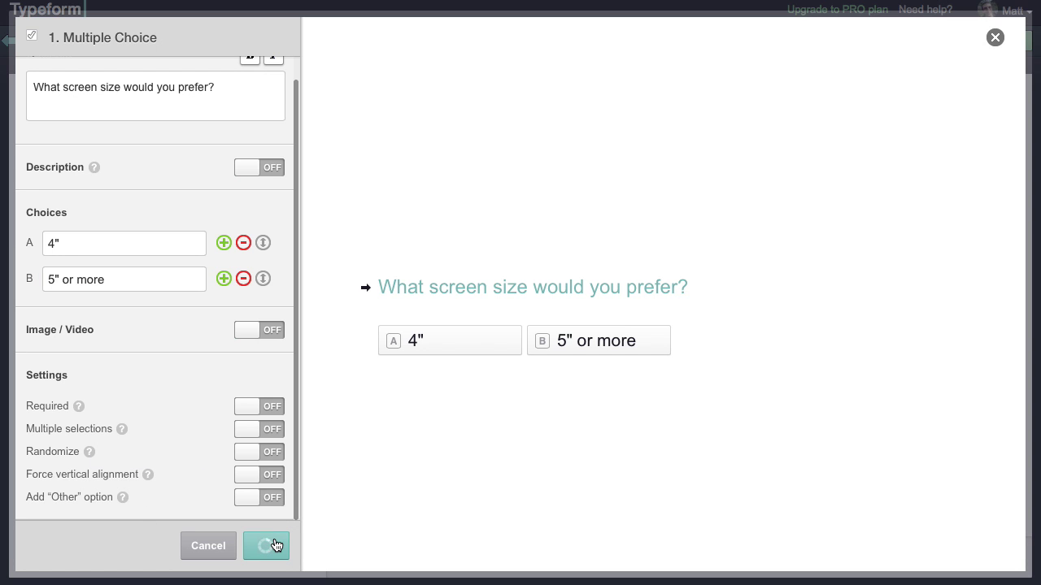
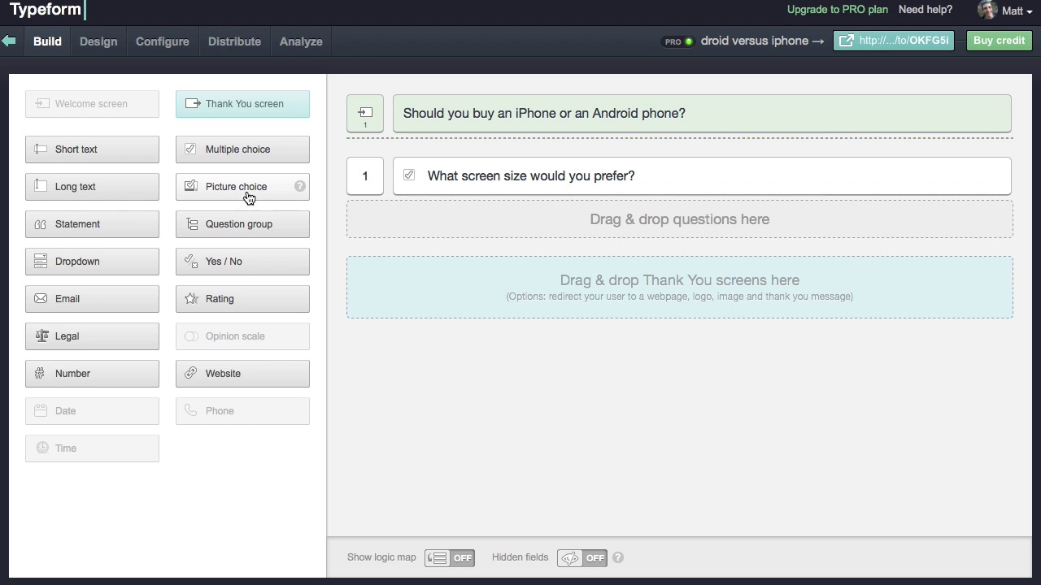
- Add a statement below the screen size question with the text "You should buy an Android phone."
drag(102, 228, 506, 230)
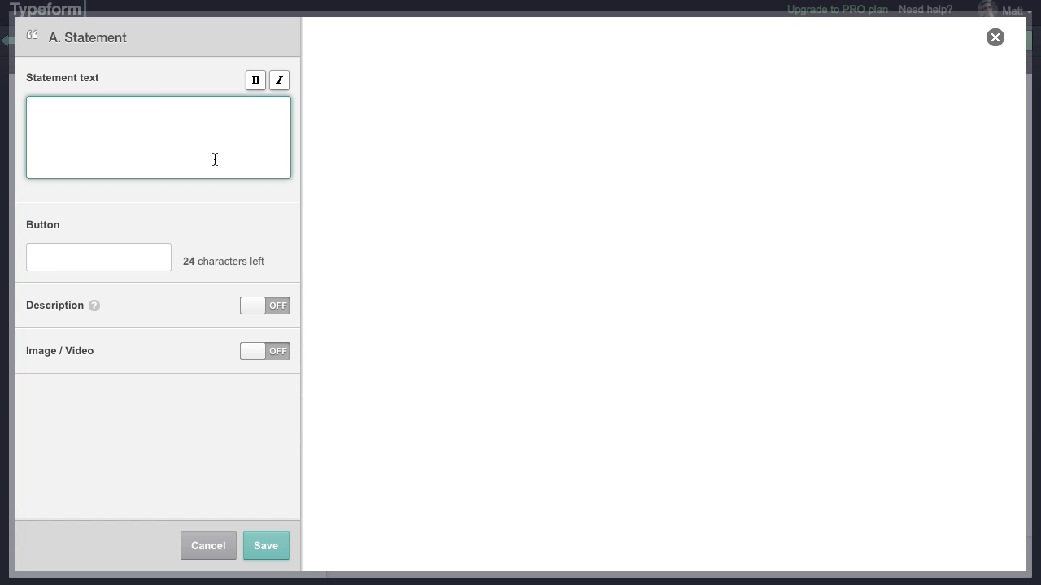
text(You sho)
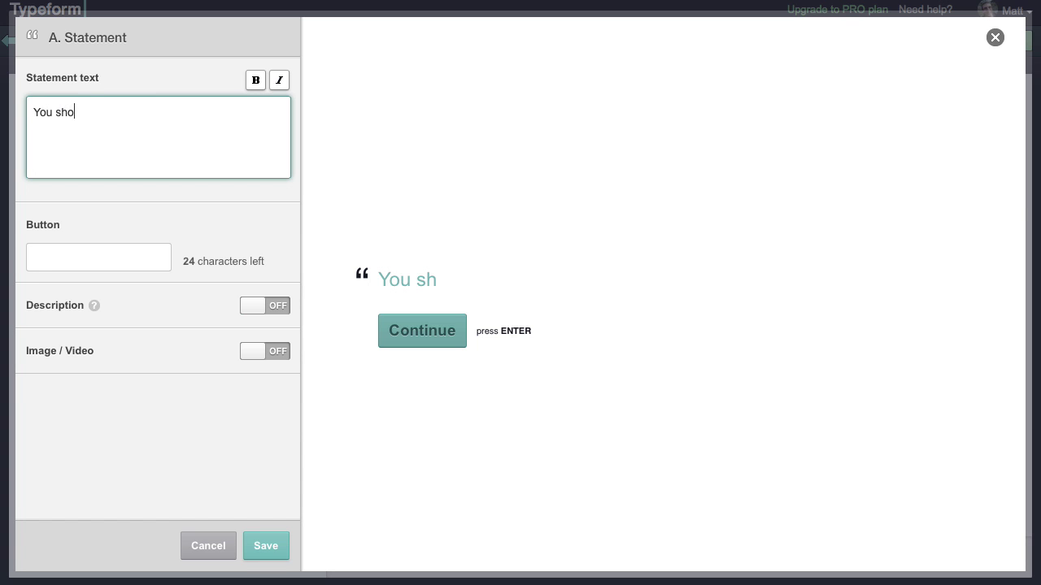
text(uld buy an And)
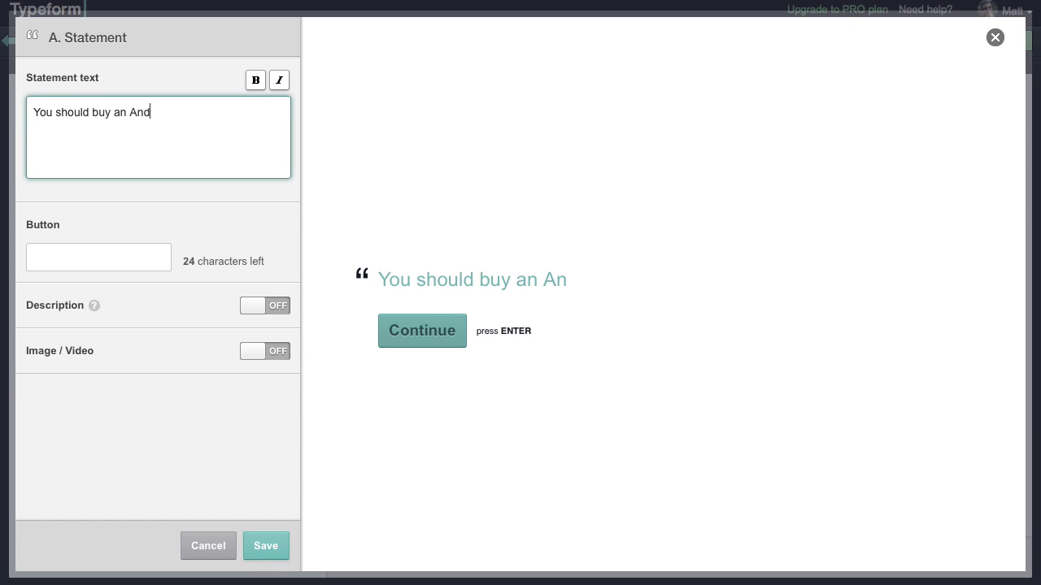
text(roid phone.)
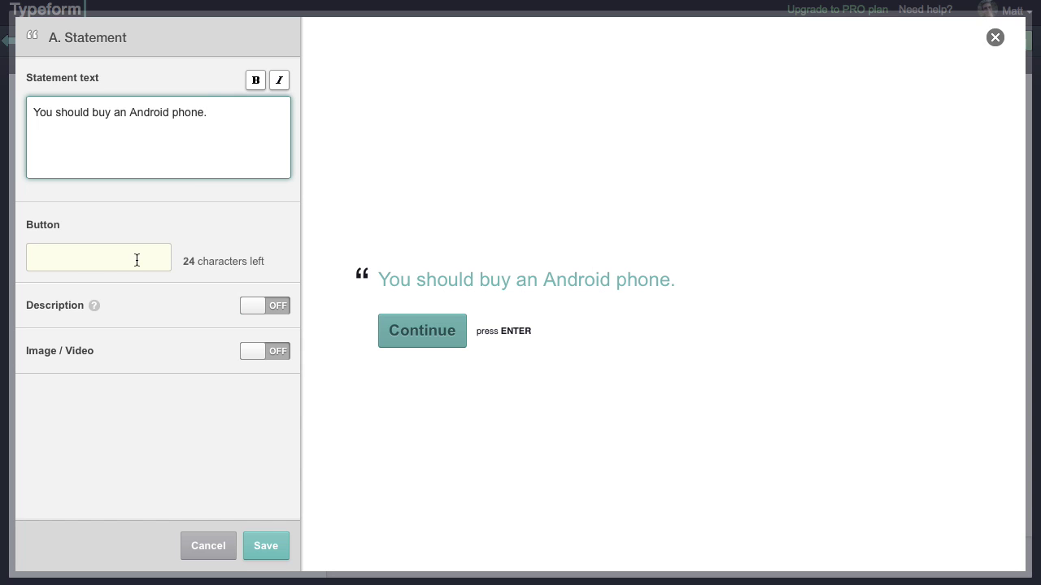
- Enable the Android statement's image, upload android.jpg from the Desktop and save the statement
click(272, 351)
click(49, 436)
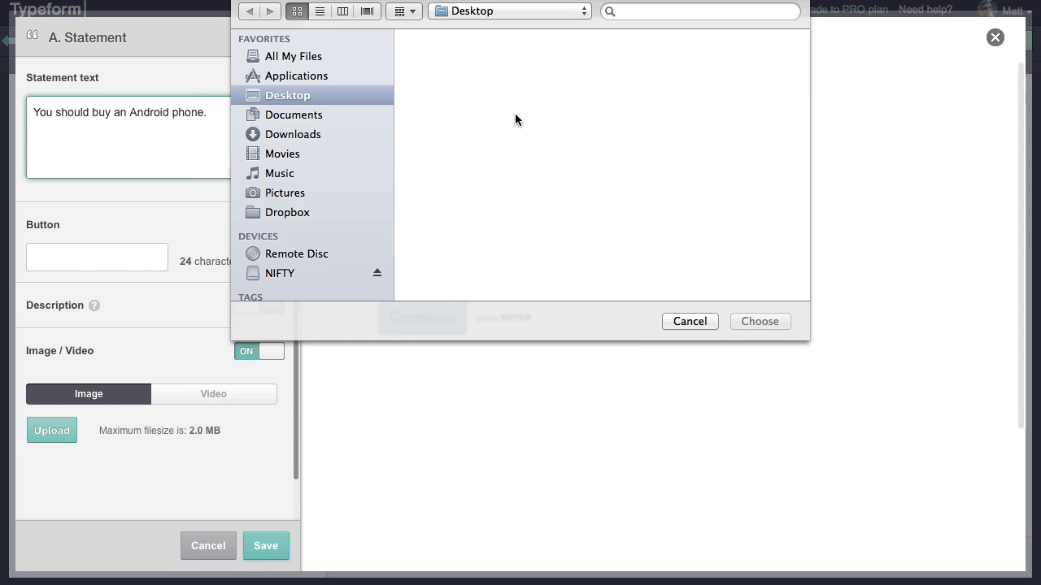
double_click(473, 65)
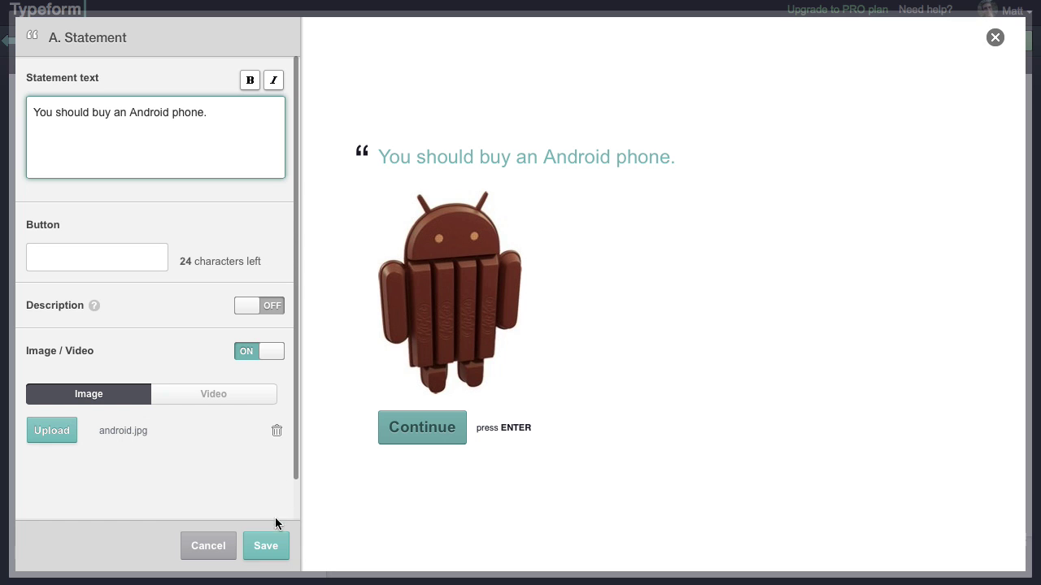
click(265, 546)
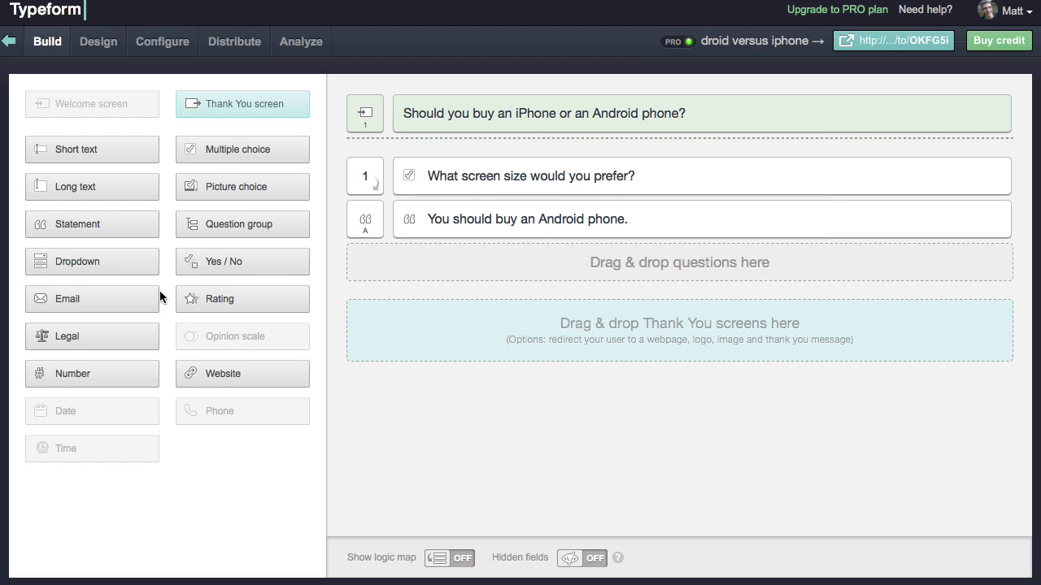
- Add a second statement below the Android one with the text "Sounds like you should get an iPhone."
drag(122, 230, 479, 274)
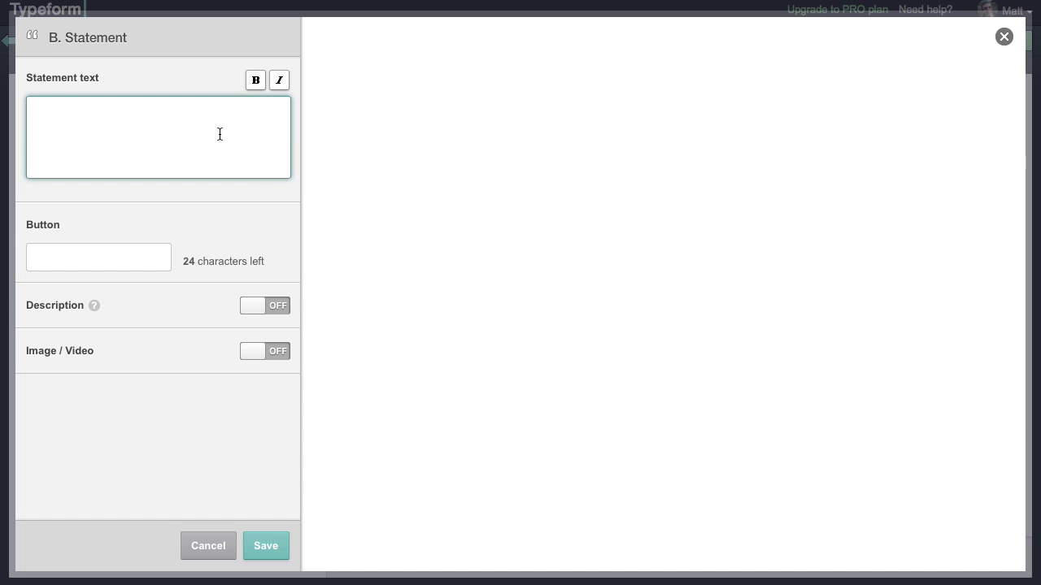
text(Sounds like )
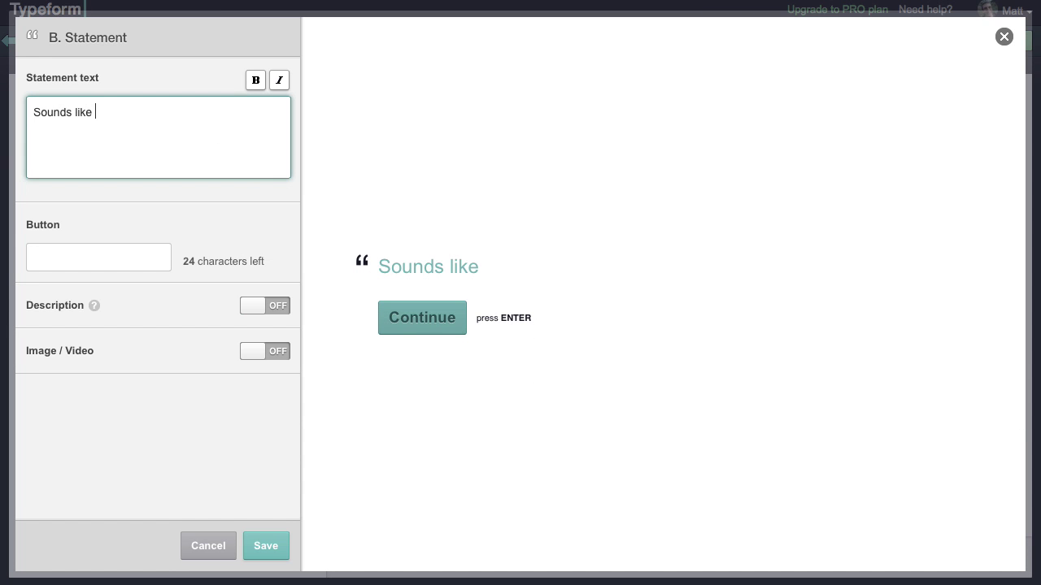
text(you should get an i)
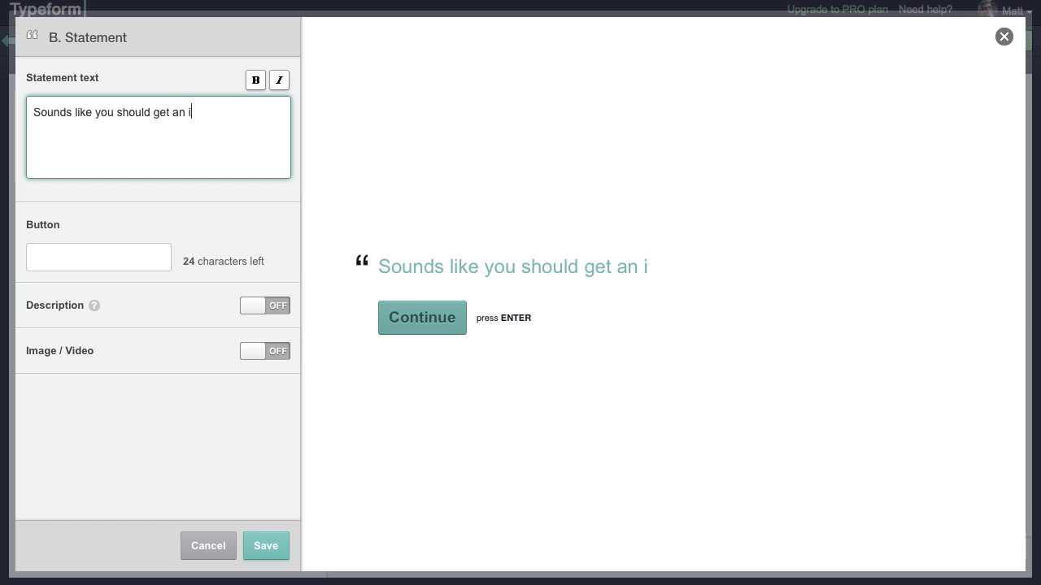
text(Phone.)
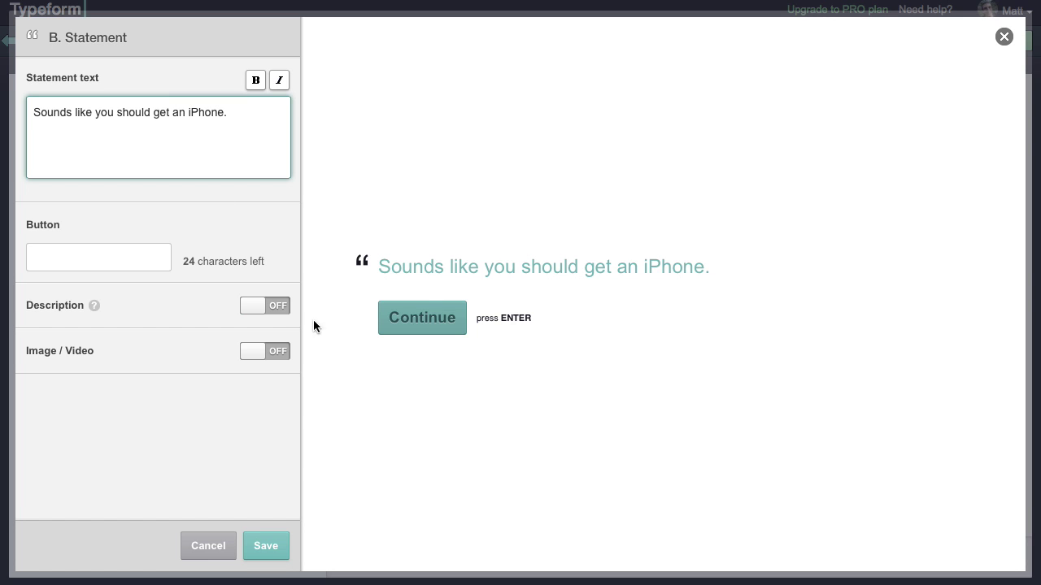
- Enable the iPhone statement's image, upload ios-7-logo.png from the Desktop and save the statement
click(272, 355)
click(50, 444)
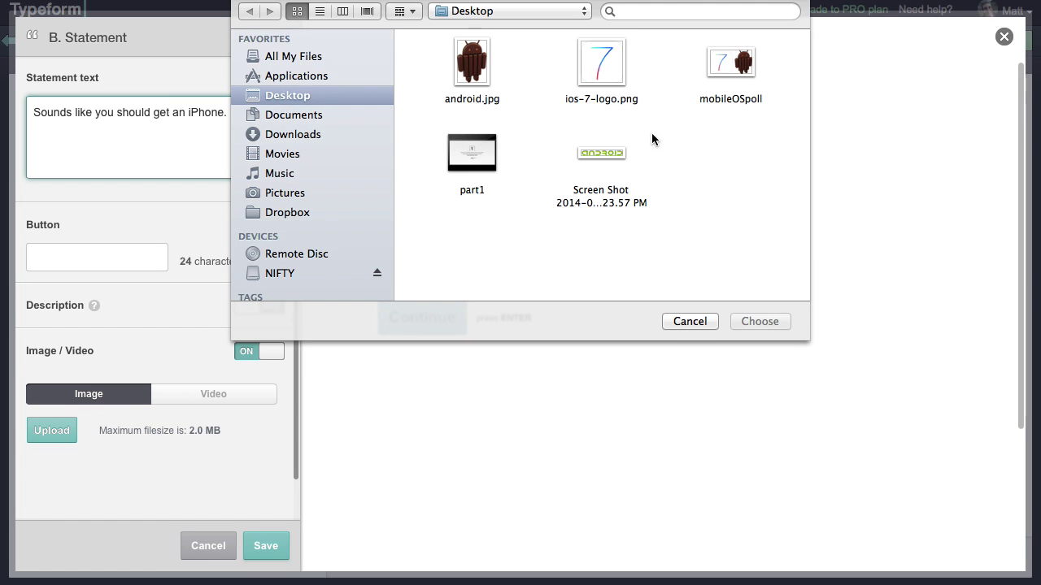
click(586, 62)
double_click(586, 62)
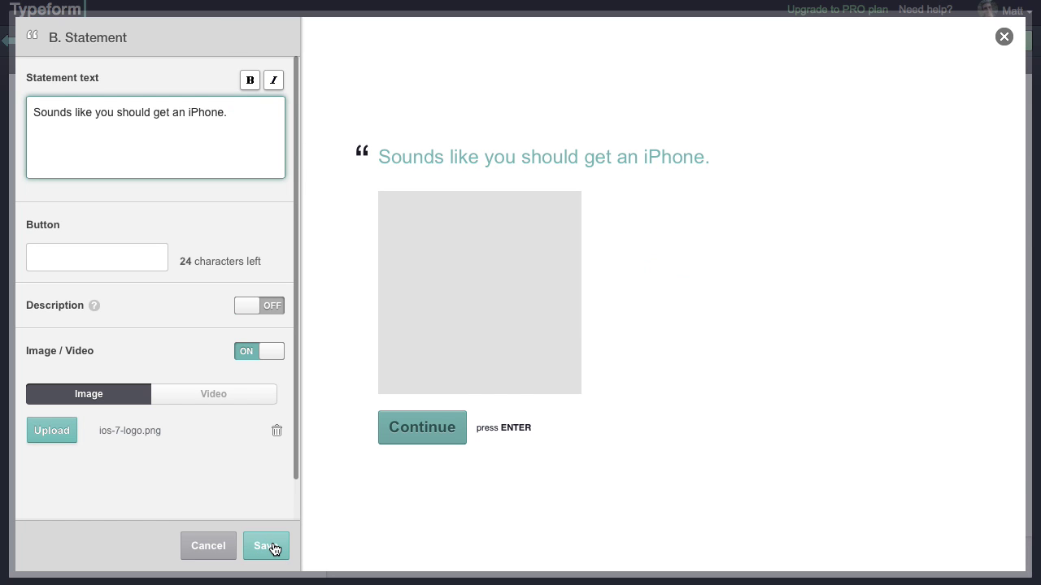
click(269, 546)
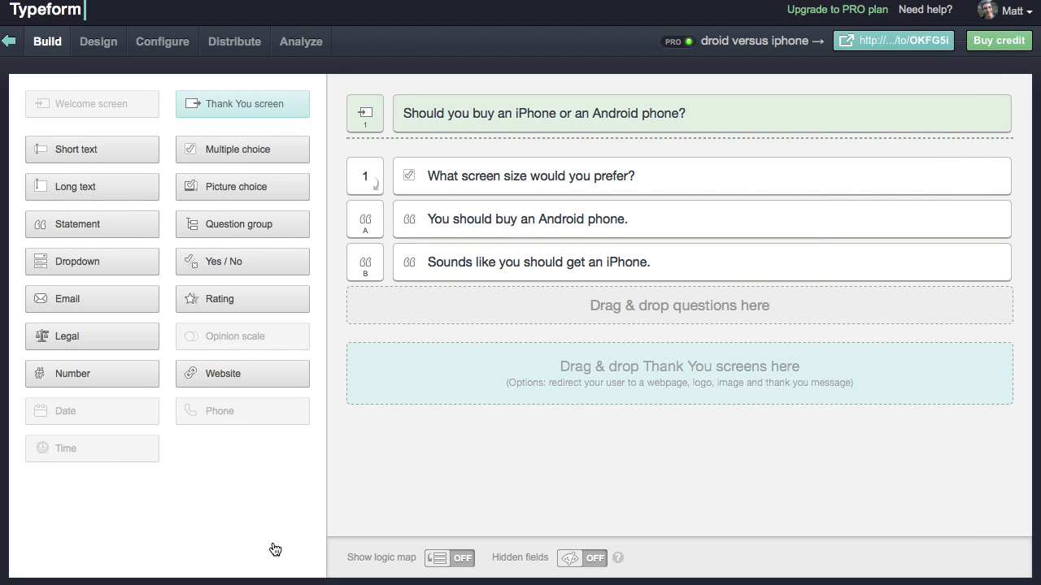
- Add a logic jump to the screen size question so that the answer 4" jumps to statement B, "Sounds like you should get an iPhone."
mouse_move(790, 174)
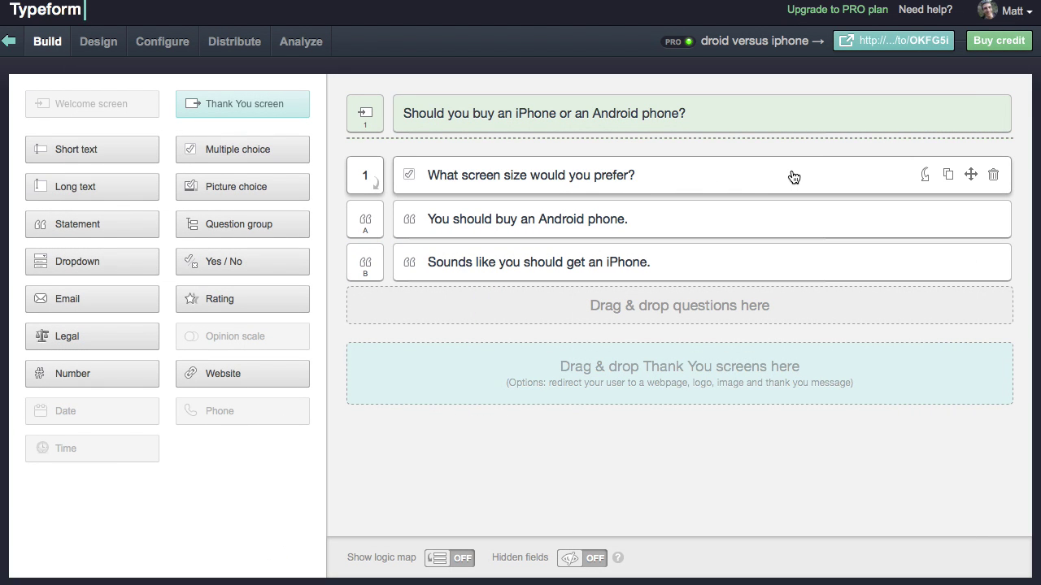
click(925, 177)
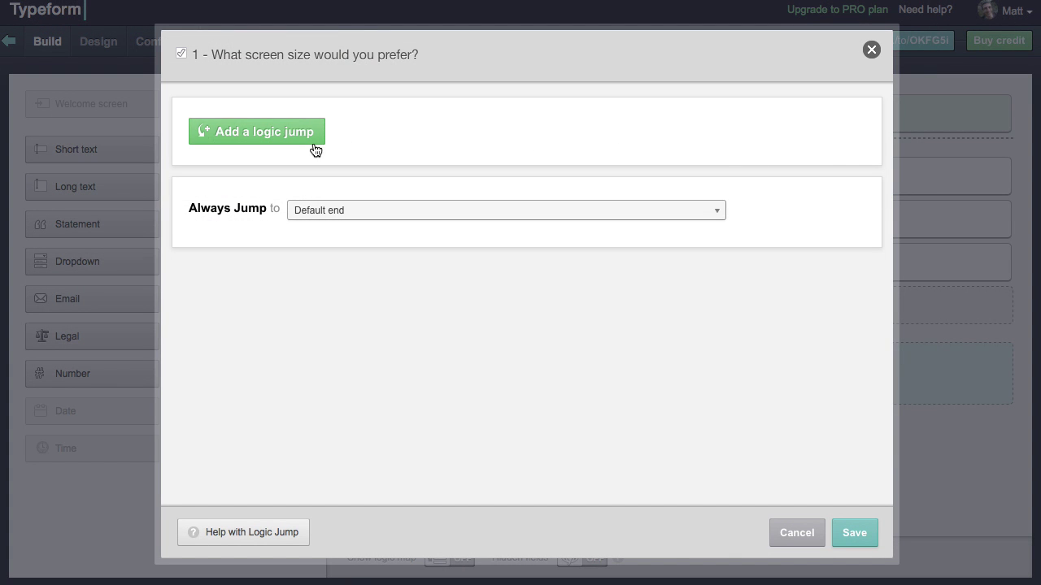
click(298, 142)
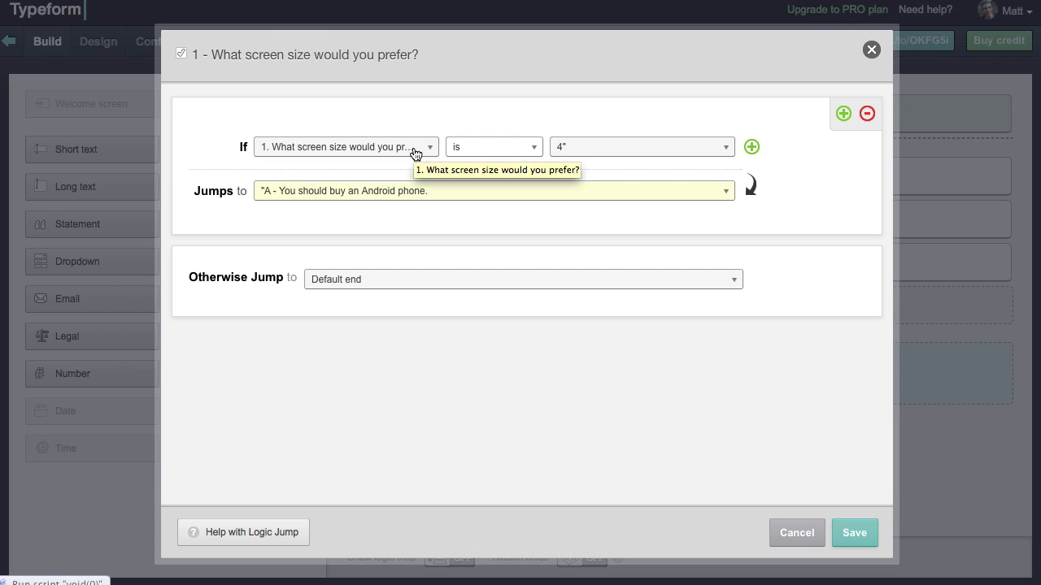
click(415, 154)
click(420, 154)
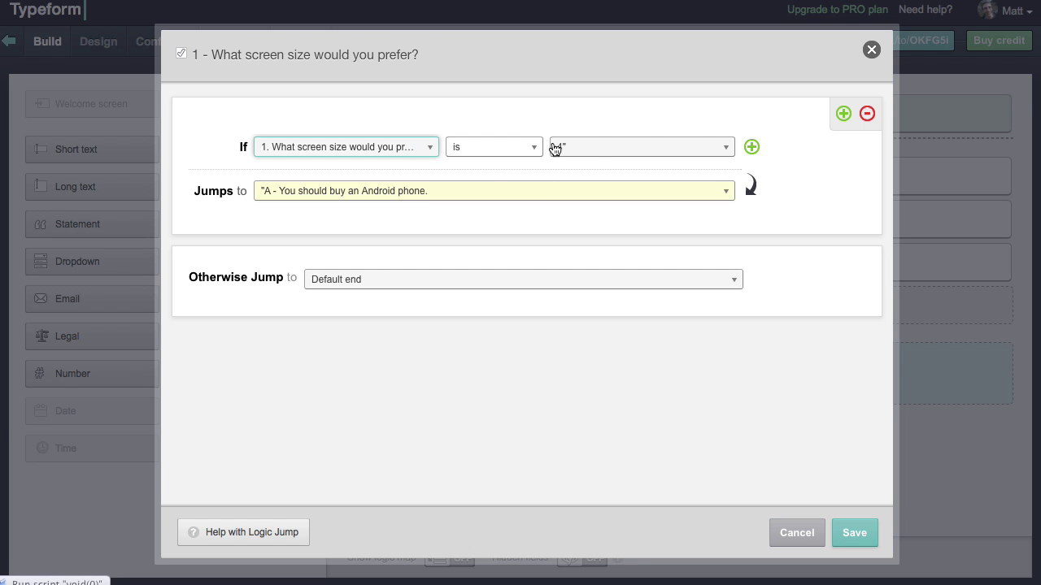
click(536, 197)
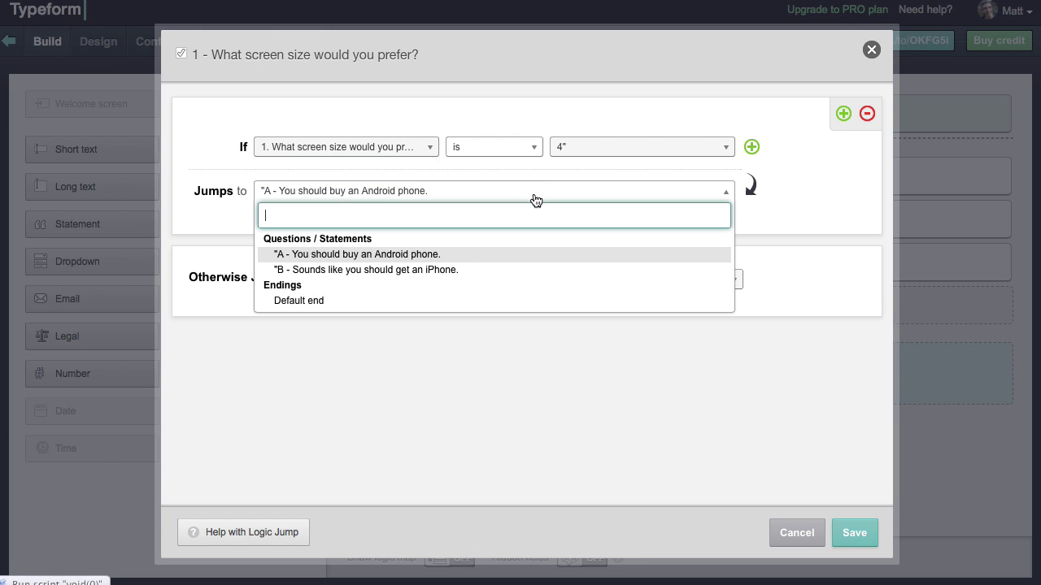
click(409, 277)
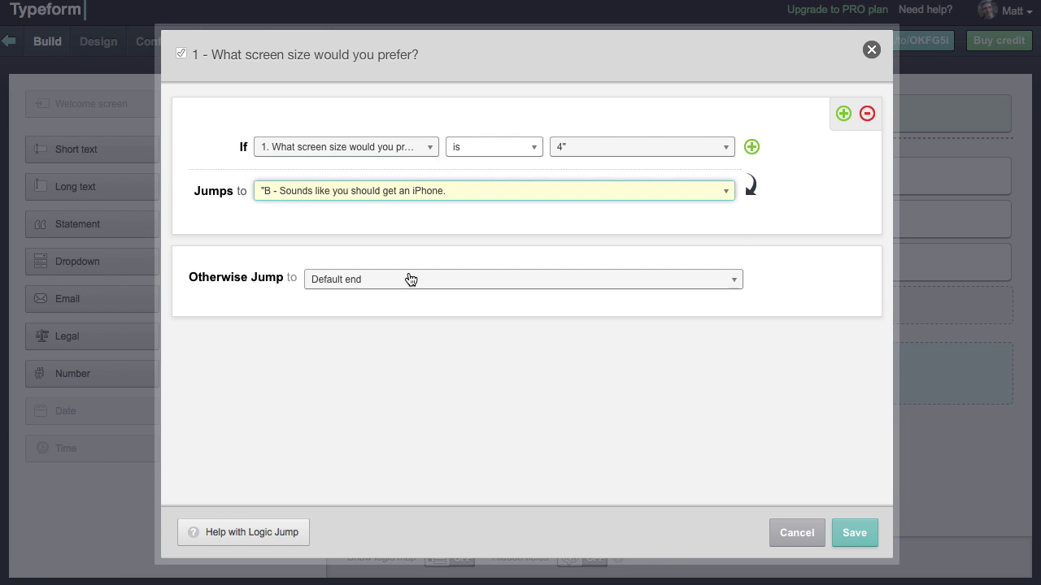
- Add a second logic jump sending the answer 5" or more to statement A, "You should buy an Android phone.", and save the jumps
click(487, 281)
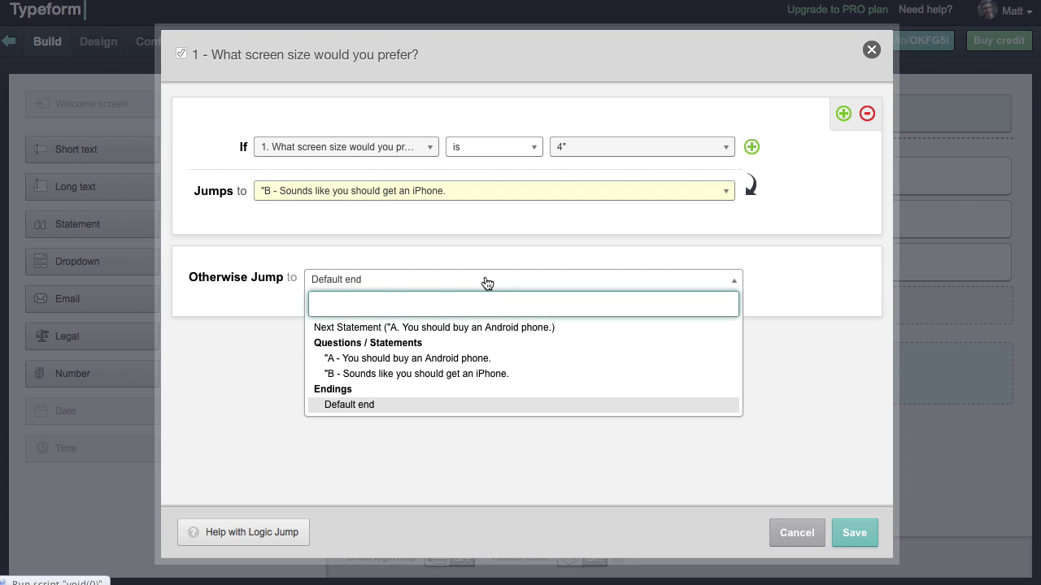
click(487, 282)
click(843, 115)
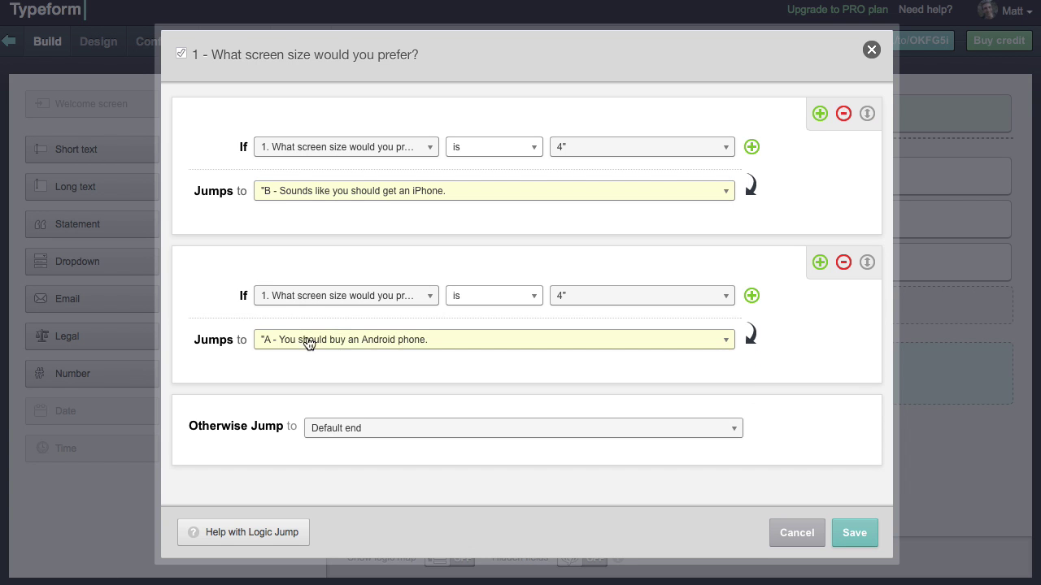
click(583, 297)
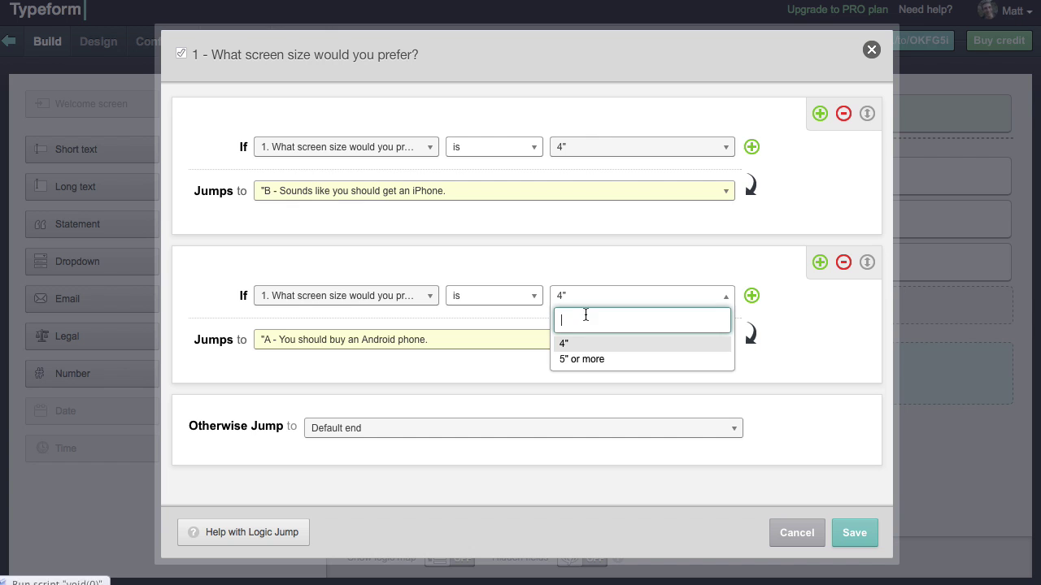
click(583, 360)
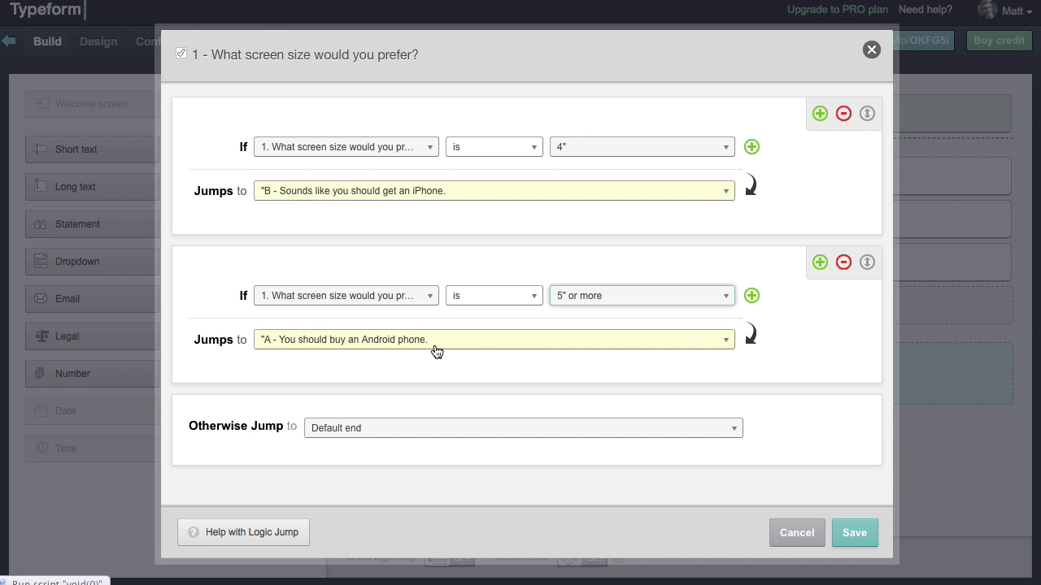
click(865, 531)
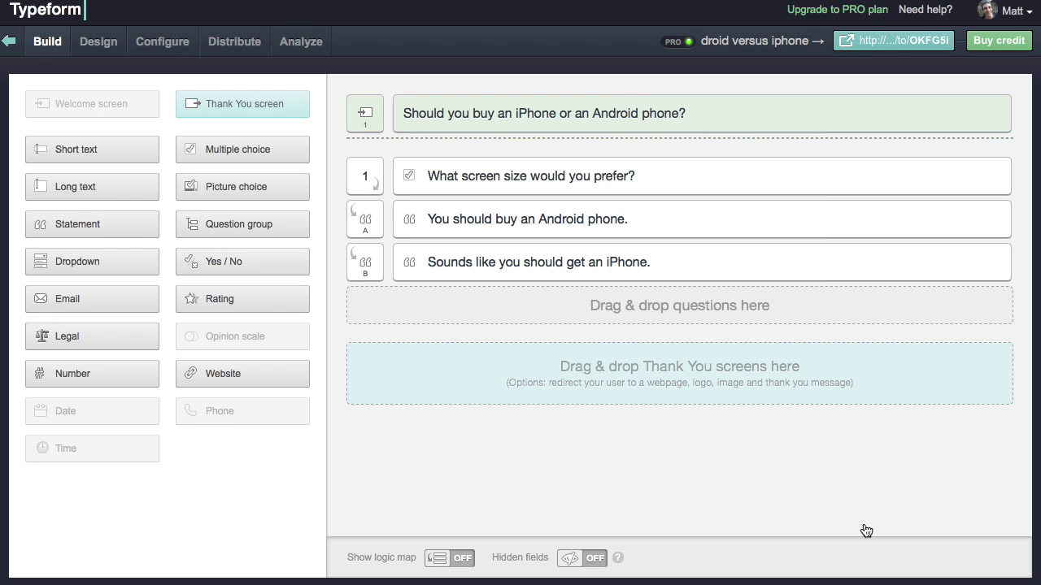
drag(264, 118, 572, 383)
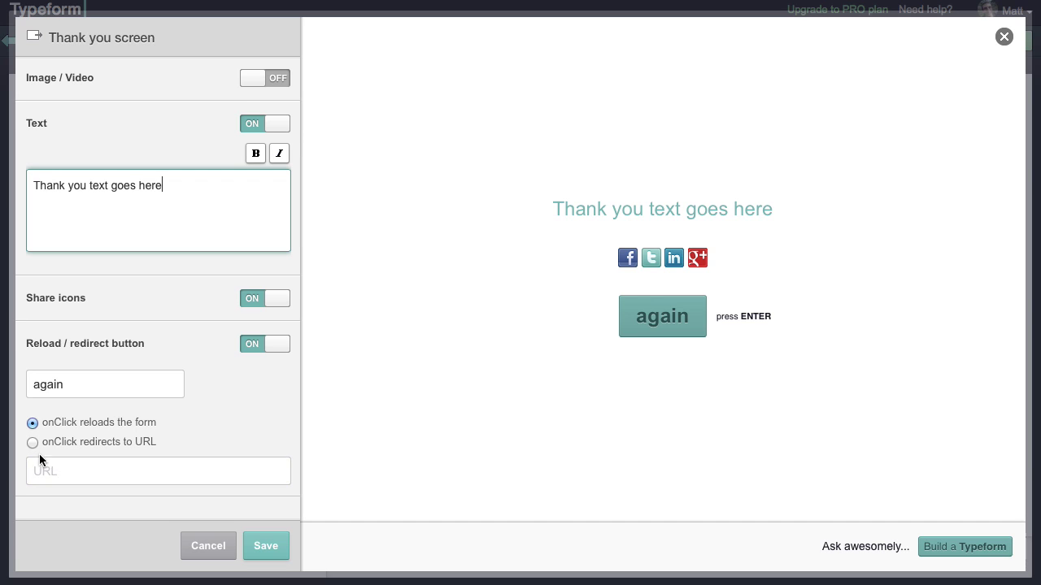
double_click(136, 387)
text(Check out )
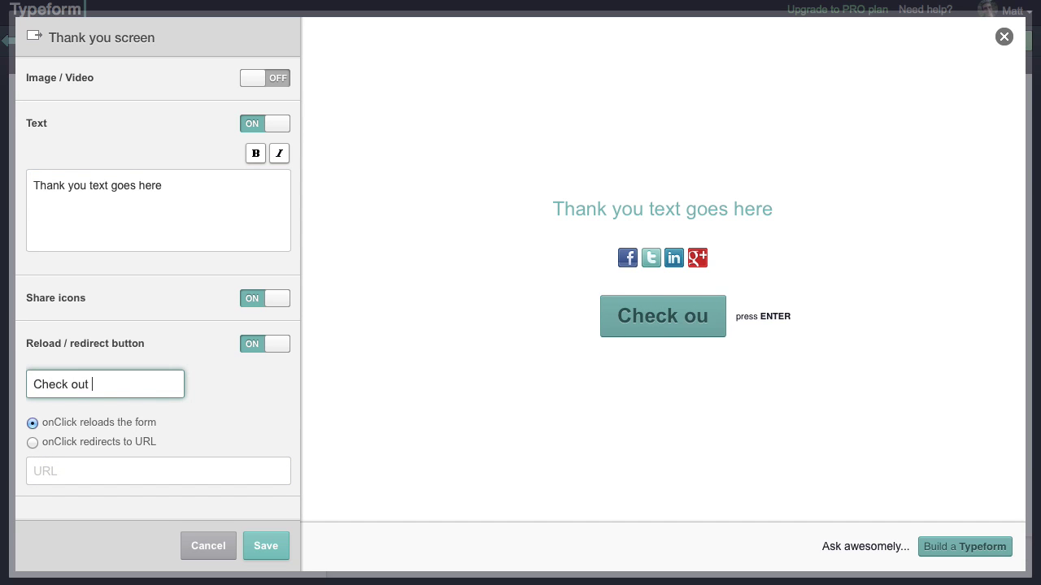
text(Tuts+)
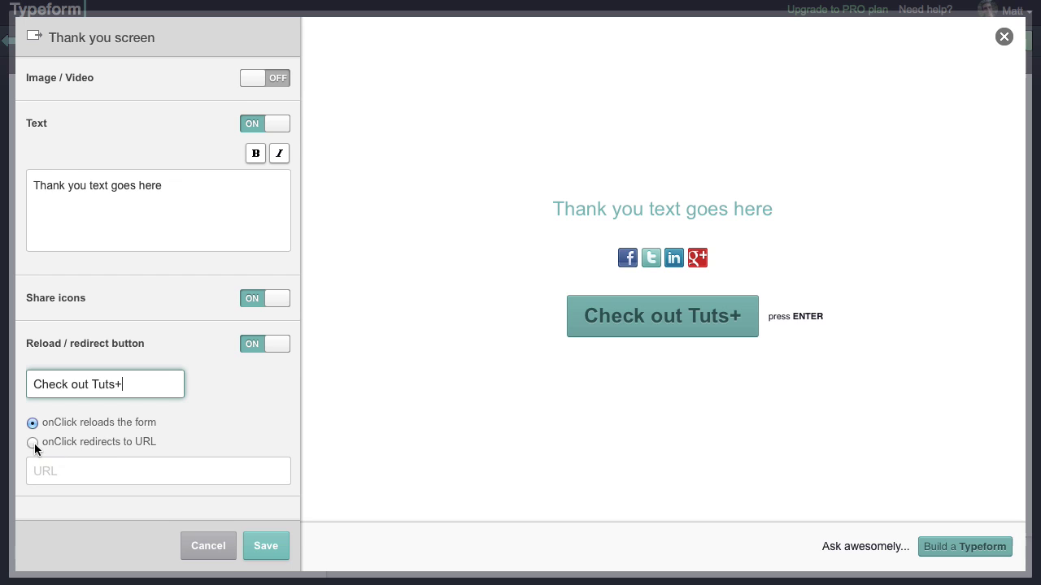
click(34, 443)
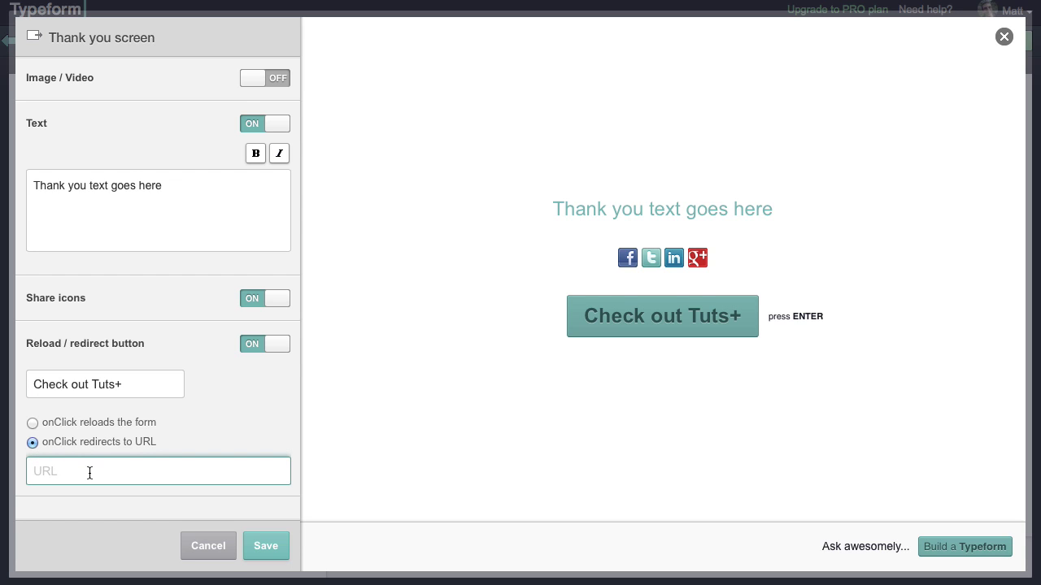
text(http://hub.tutsplus.com/)
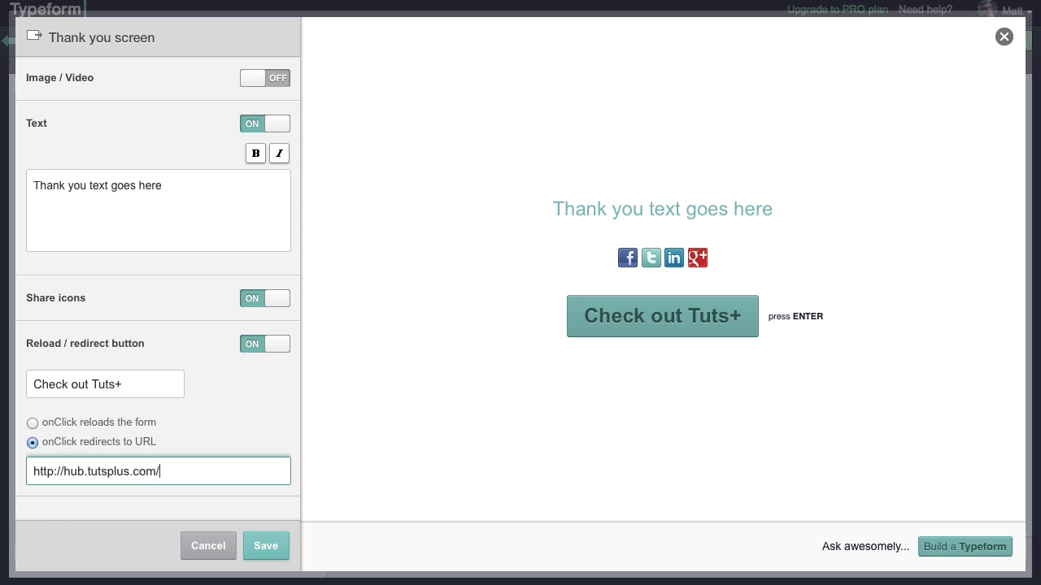
- Replace the Thank You screen's text with "Enjoy your new phone!" and save the screen
click(219, 186)
key(ctrl+a)
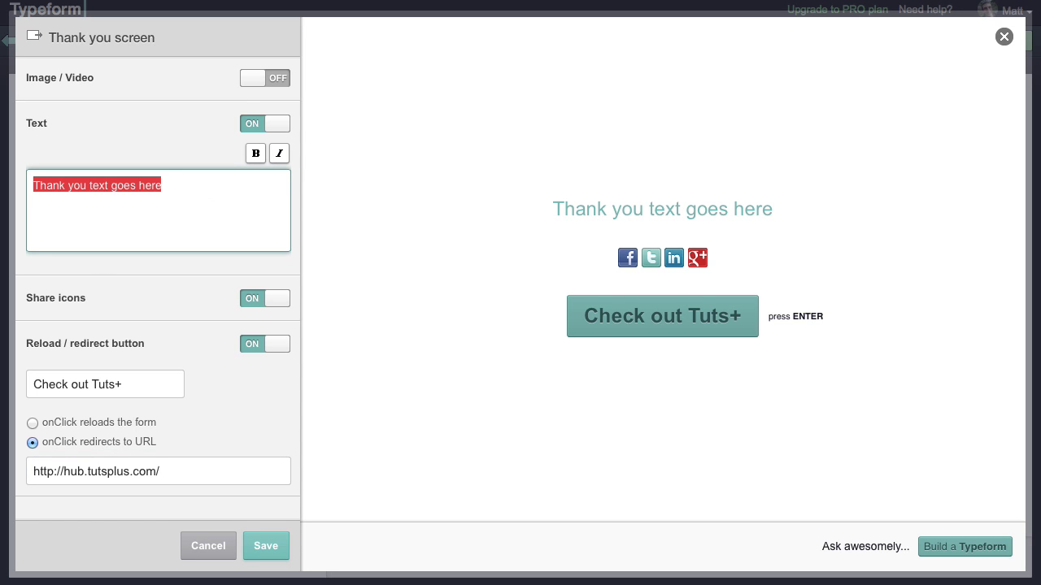
text(En)
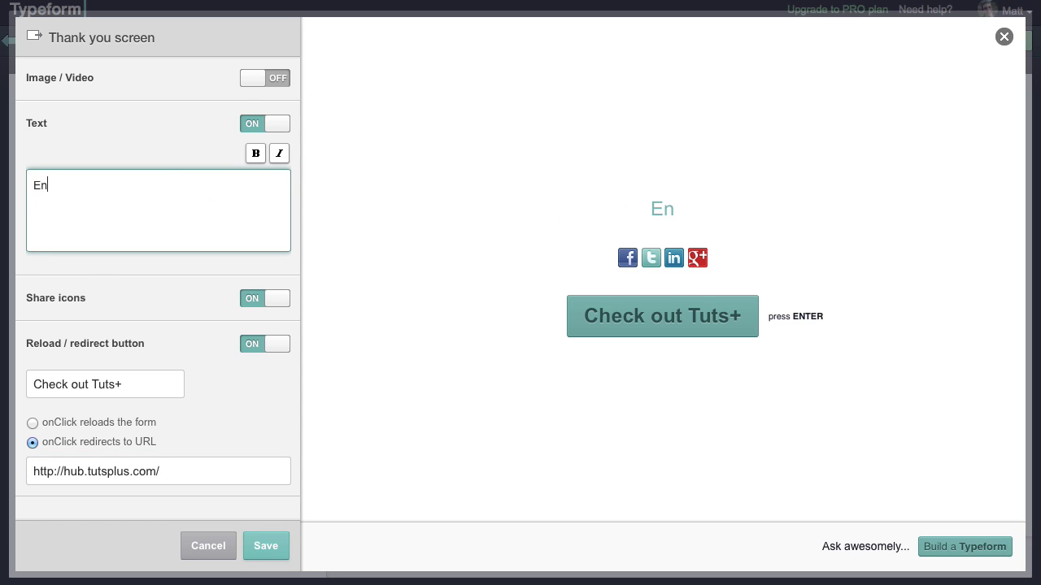
text(joy your new phone!)
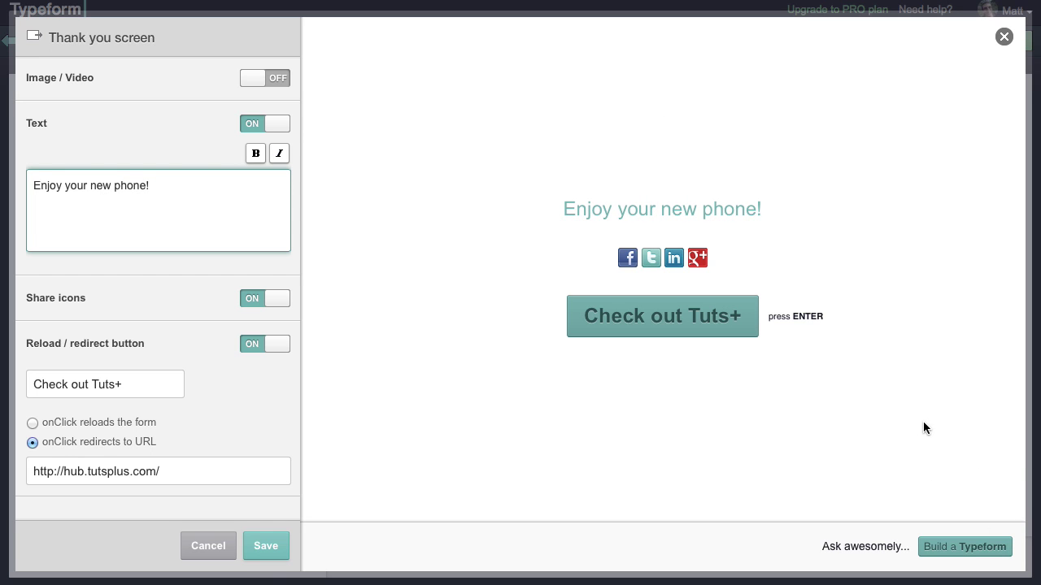
click(268, 552)
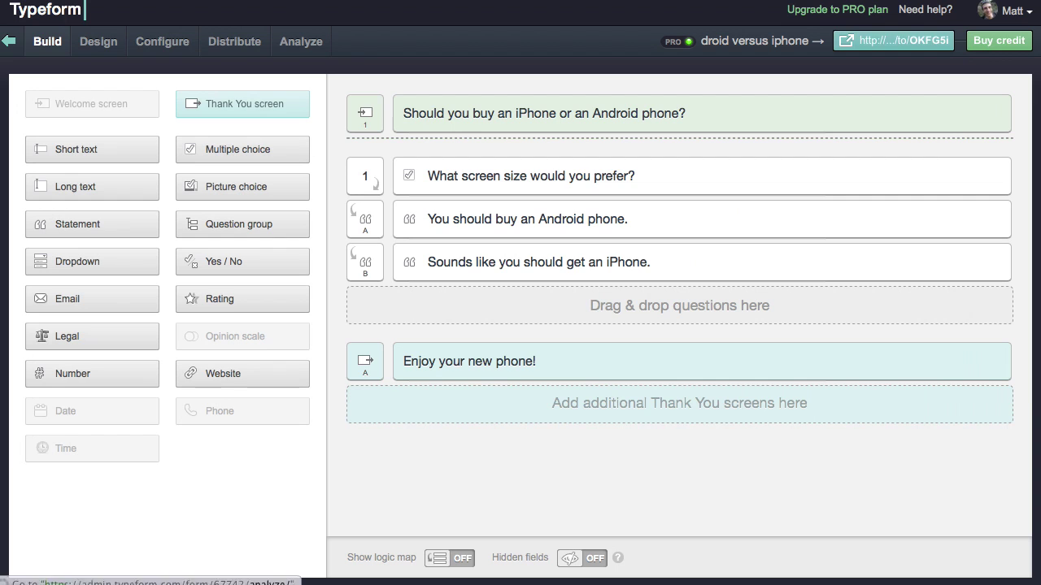
- Set the typeform's design font to Helvetica Neue (Mac)
click(104, 43)
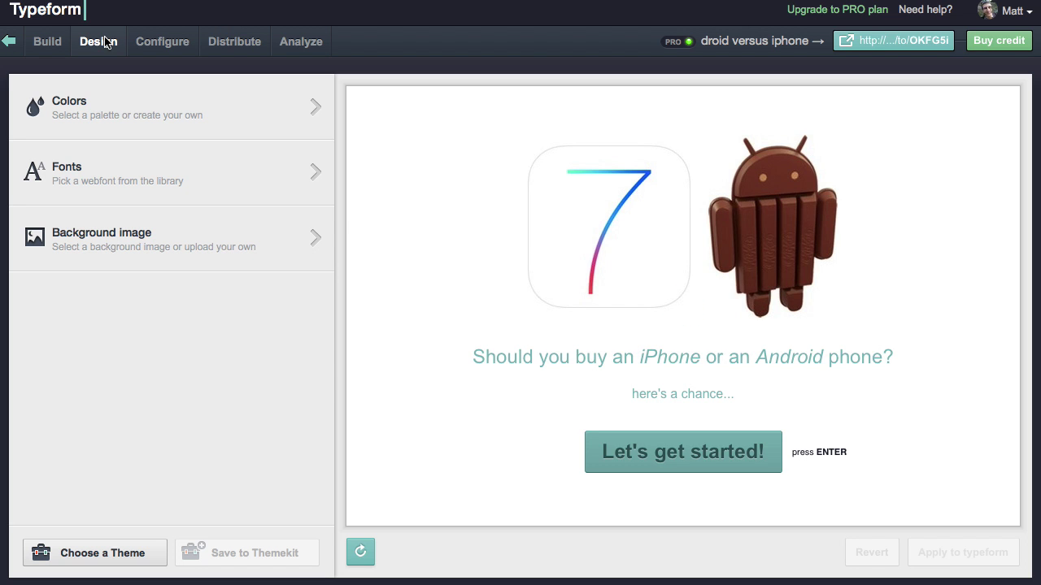
click(154, 167)
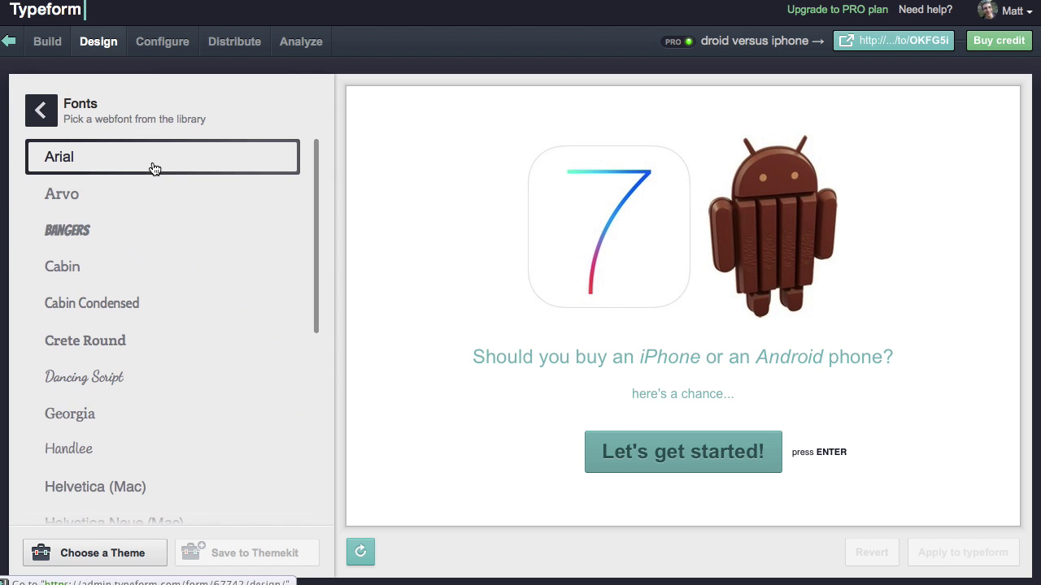
scroll(138, 429, down, 4)
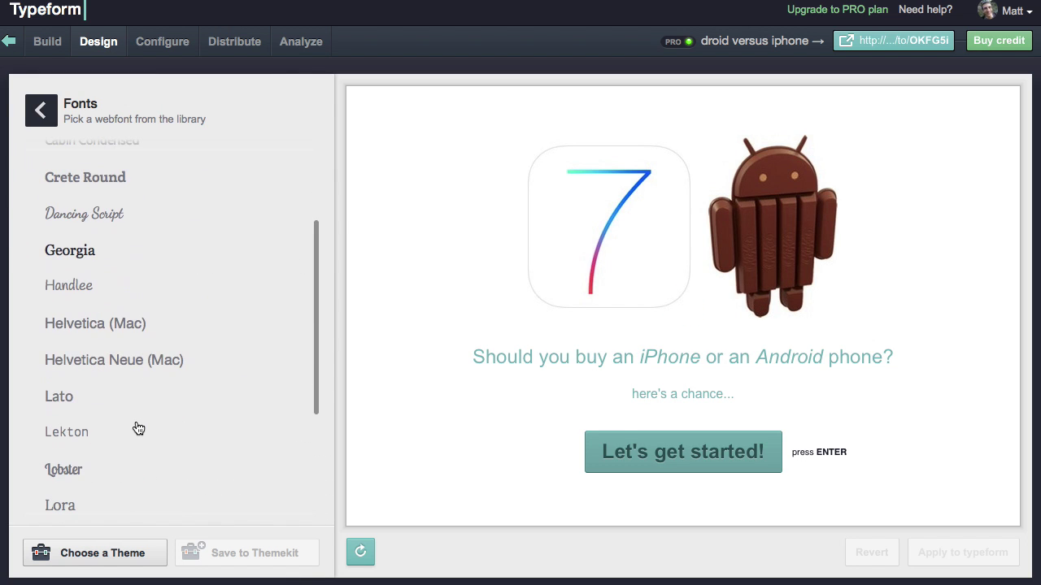
click(138, 372)
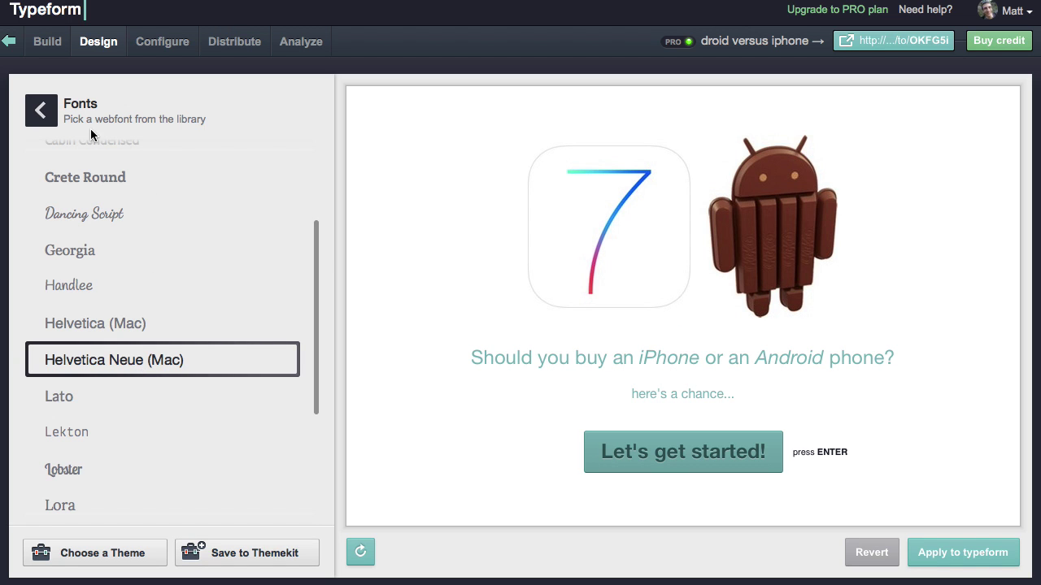
click(48, 119)
- Change the custom question color to the muted blue #819EB9
click(139, 112)
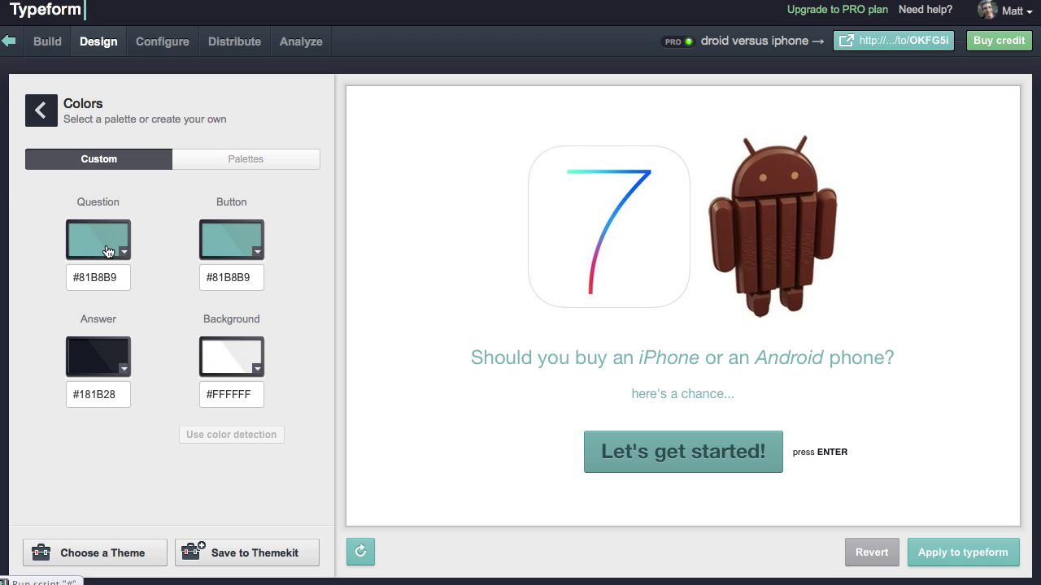
click(106, 250)
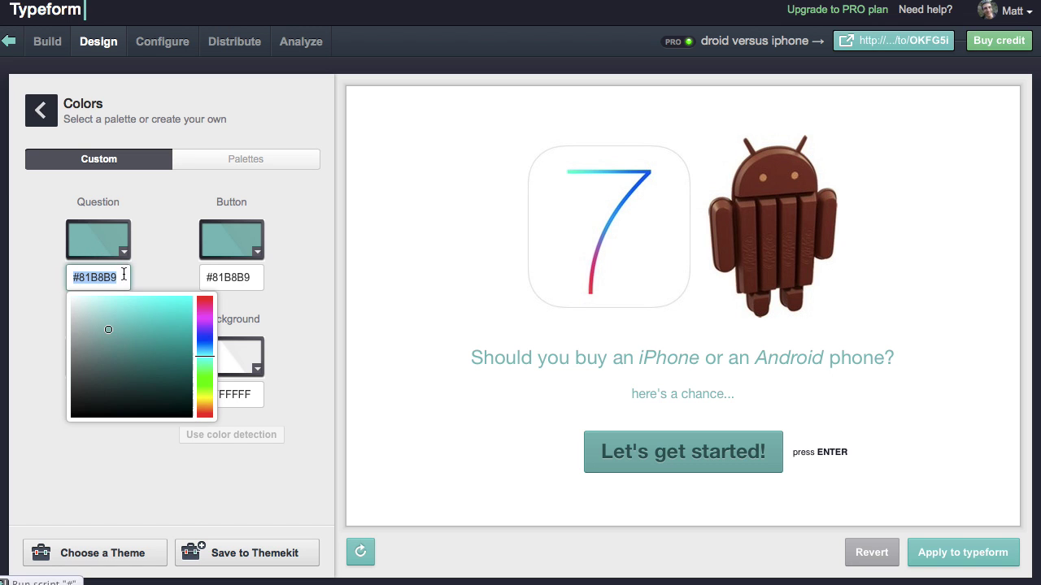
click(207, 347)
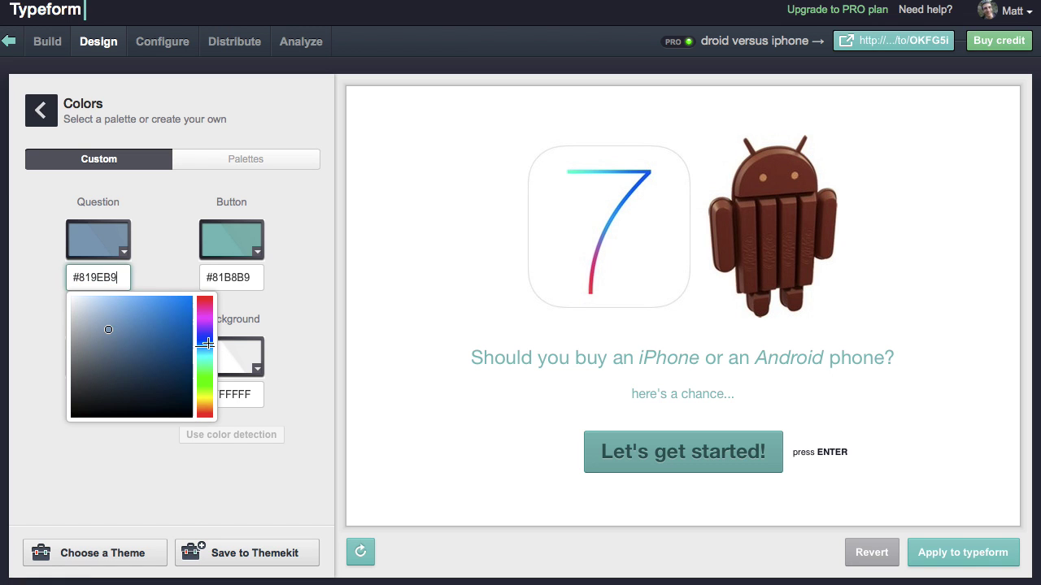
- Reuse the question color's hex value #819EB9 for the button color
double_click(98, 279)
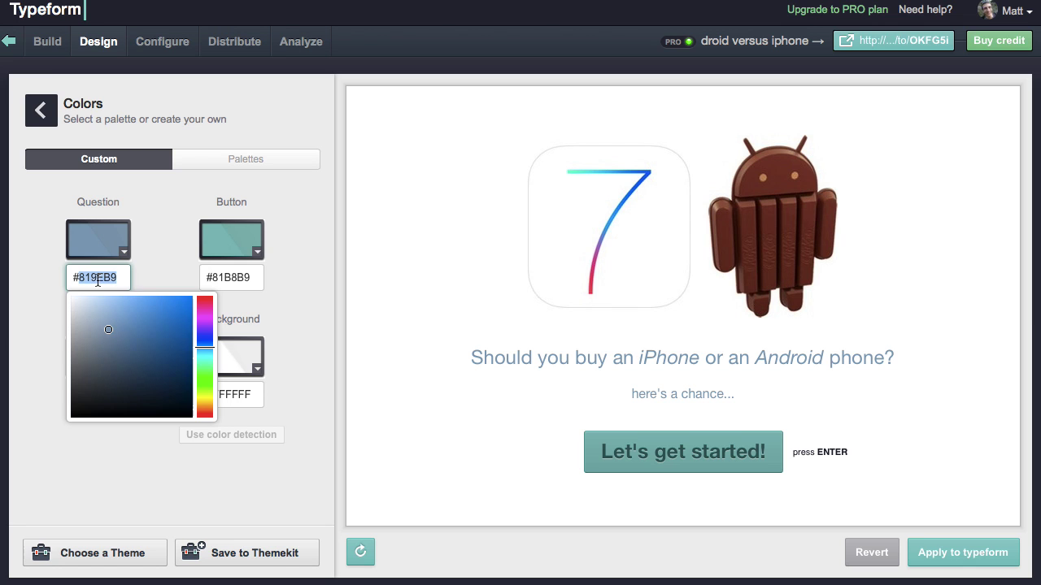
double_click(243, 276)
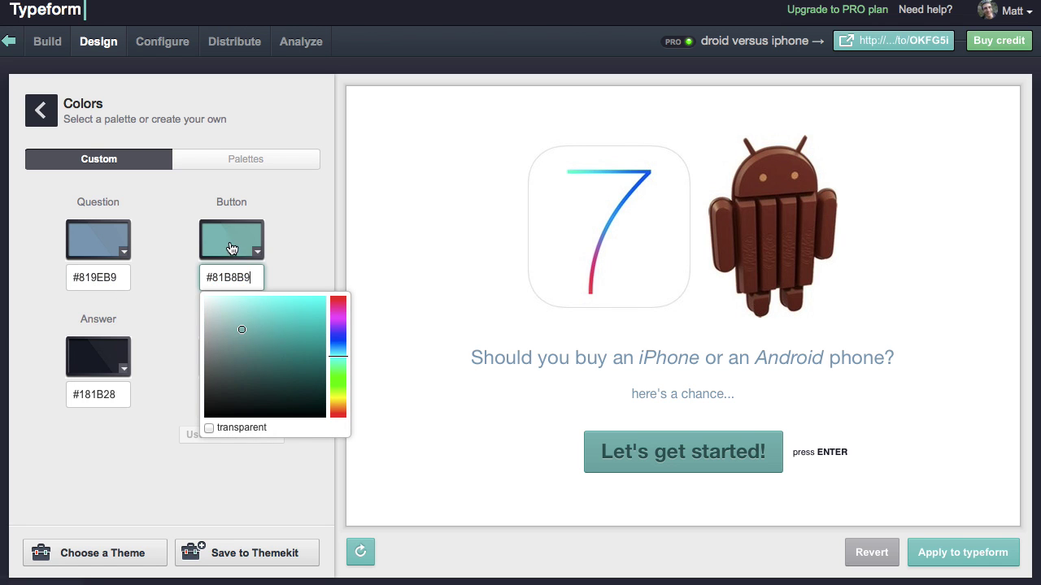
click(179, 225)
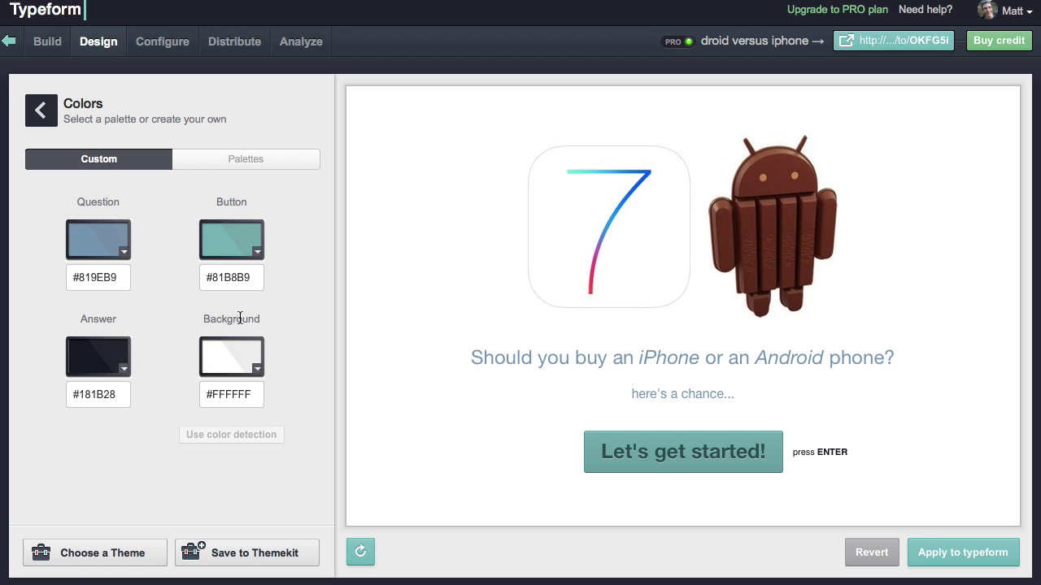
click(239, 250)
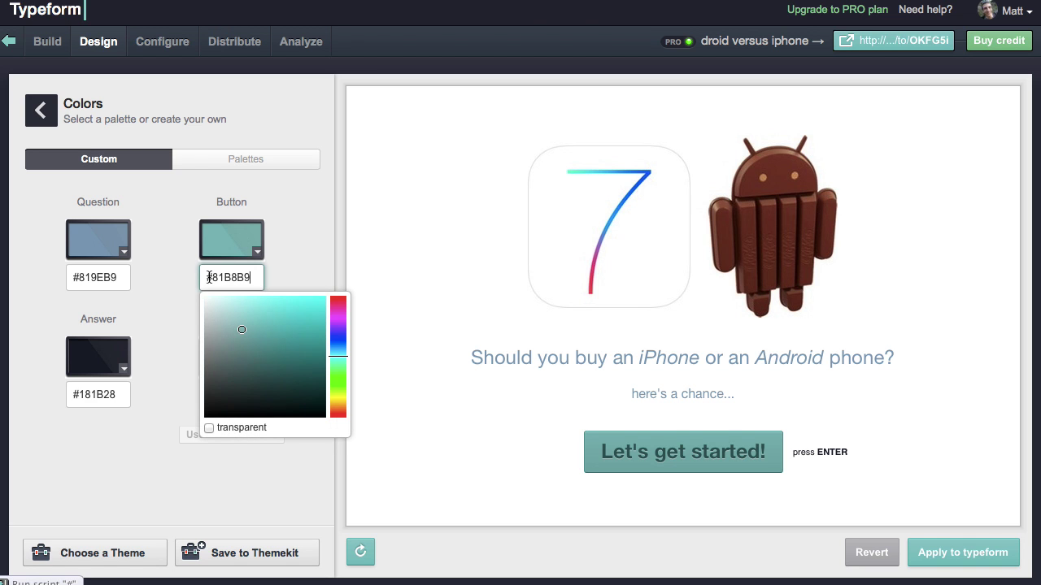
drag(210, 277, 250, 278)
text(819EB9)
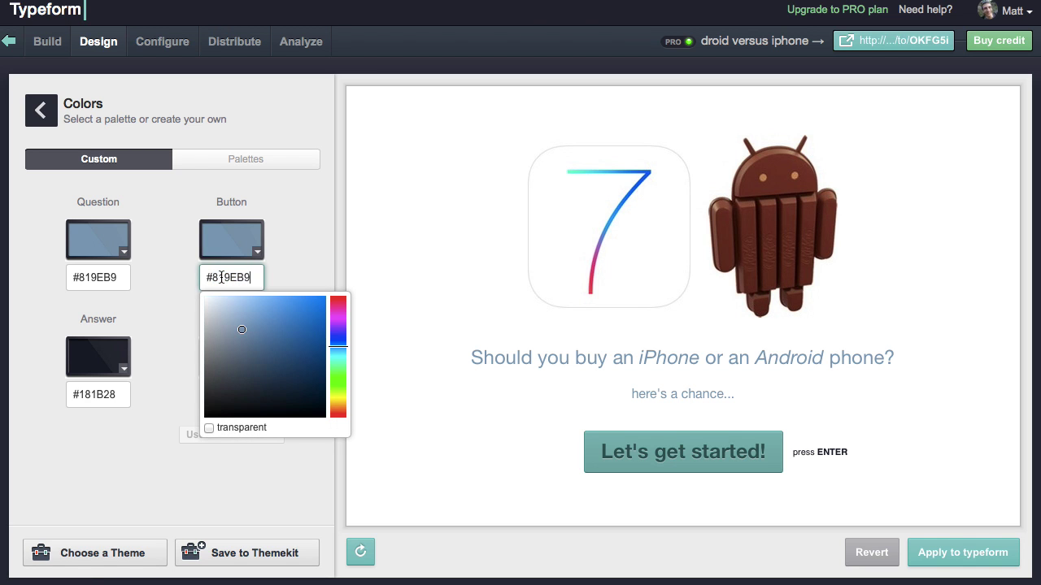
- Look at the preset color palettes, return to the custom colors and apply the design to the typeform
click(221, 163)
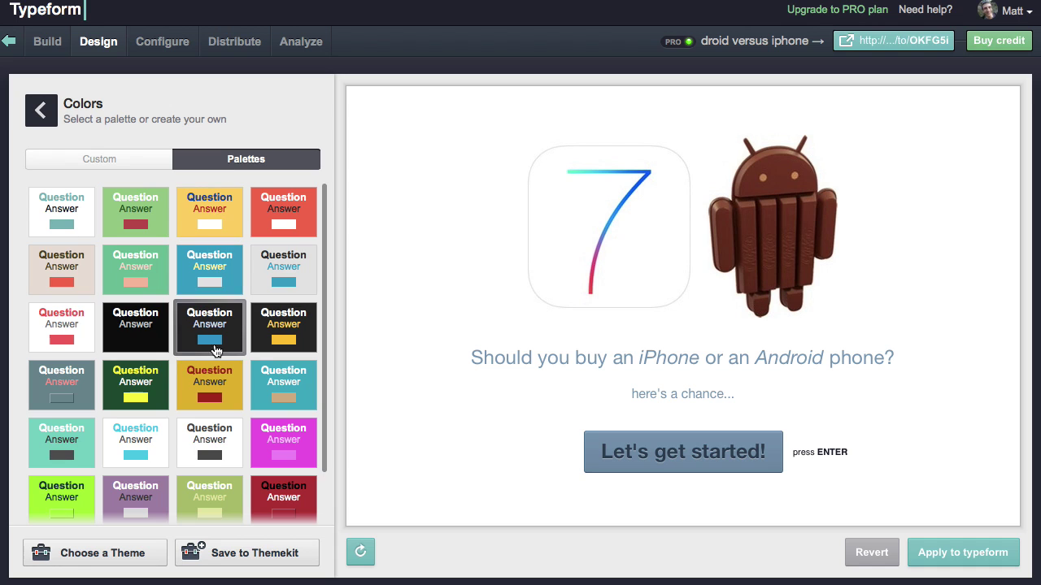
click(122, 156)
click(965, 557)
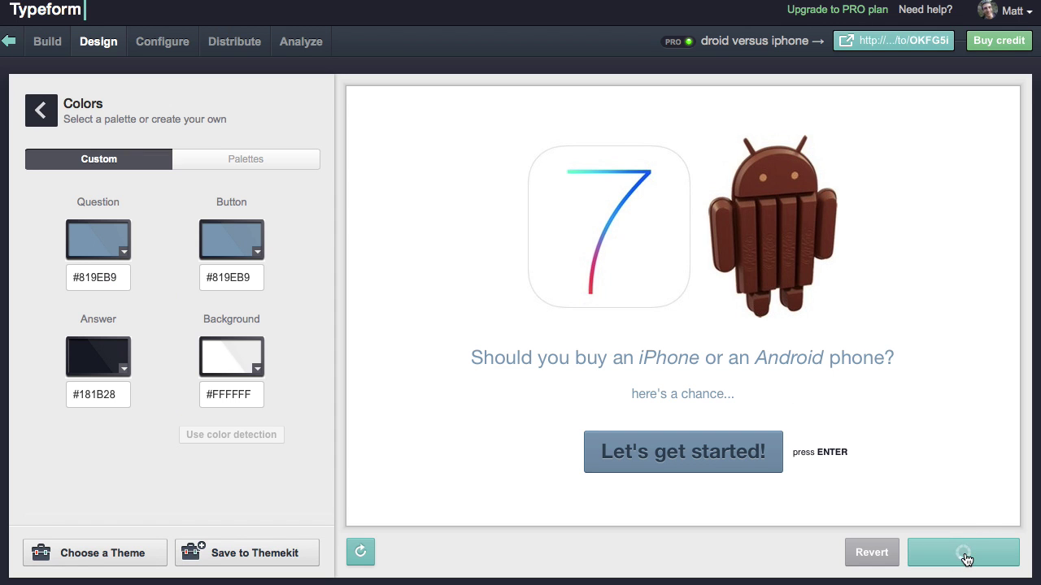